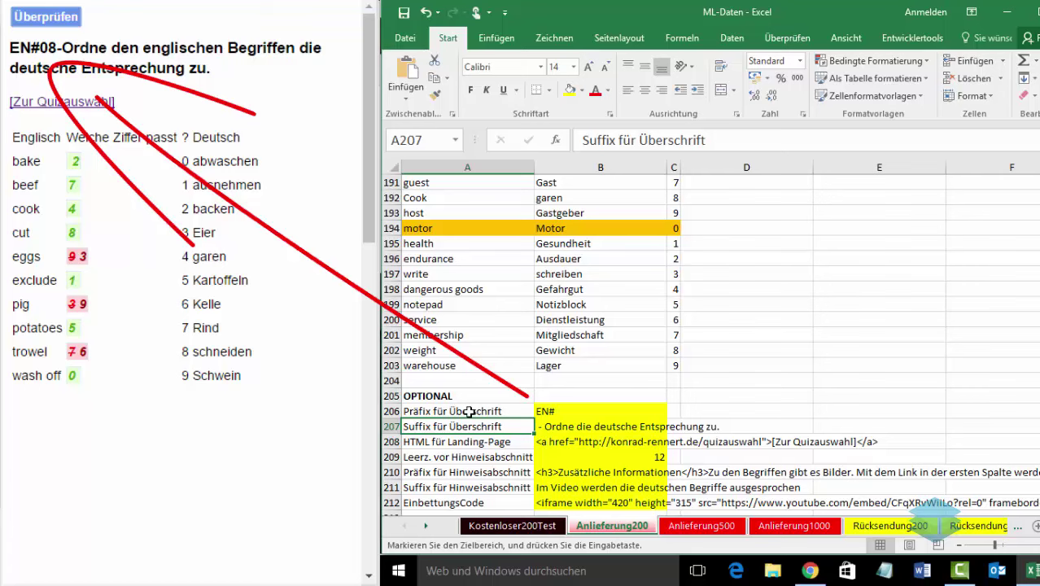
Step: Review the optional values in B206 to B212 on the Anlieferung200 sheet, from heading prefix to video embed code
left_click(560, 411)
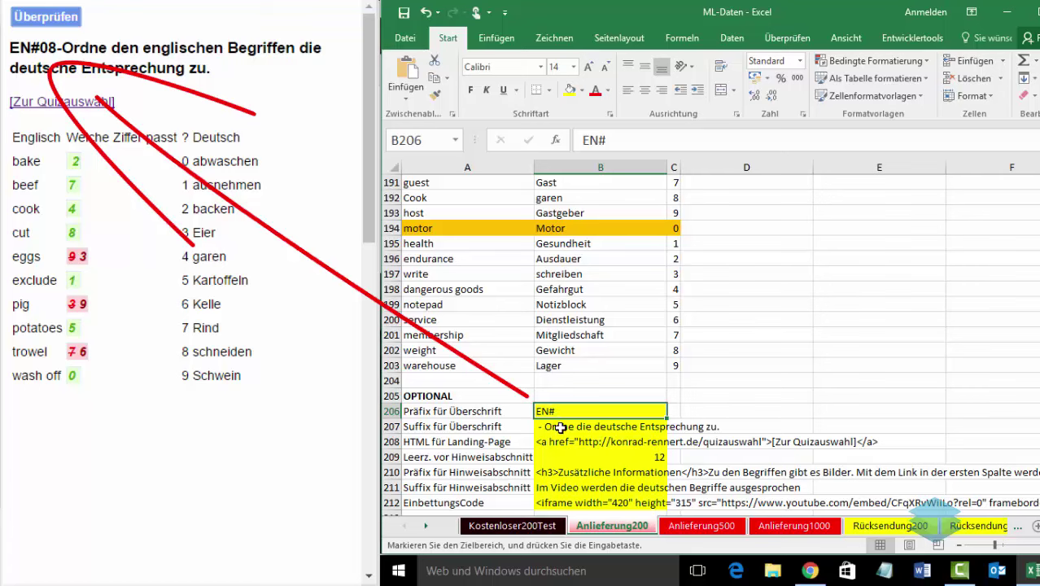
left_click(561, 428)
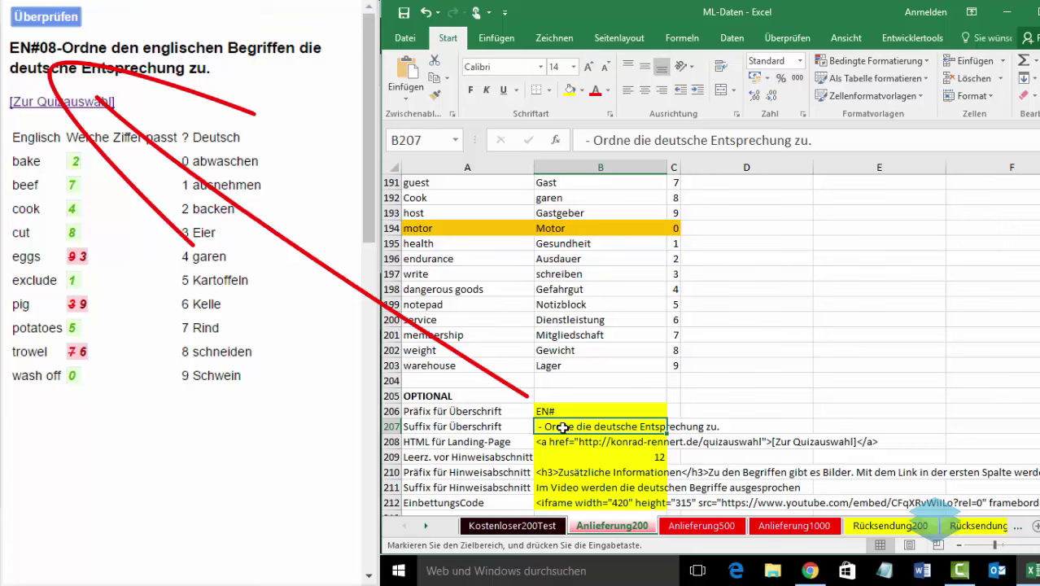
left_click(565, 444)
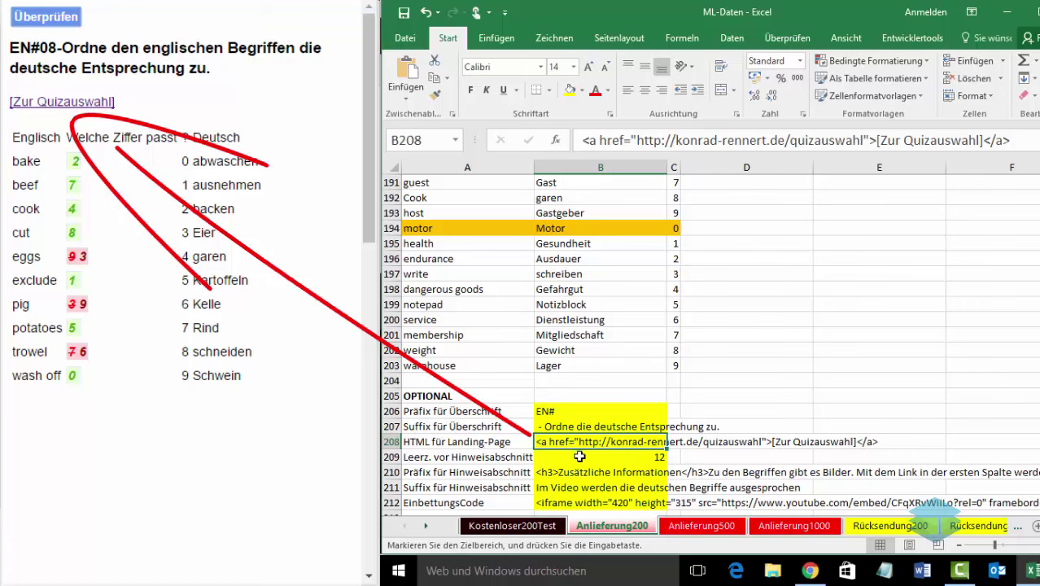
left_click(580, 457)
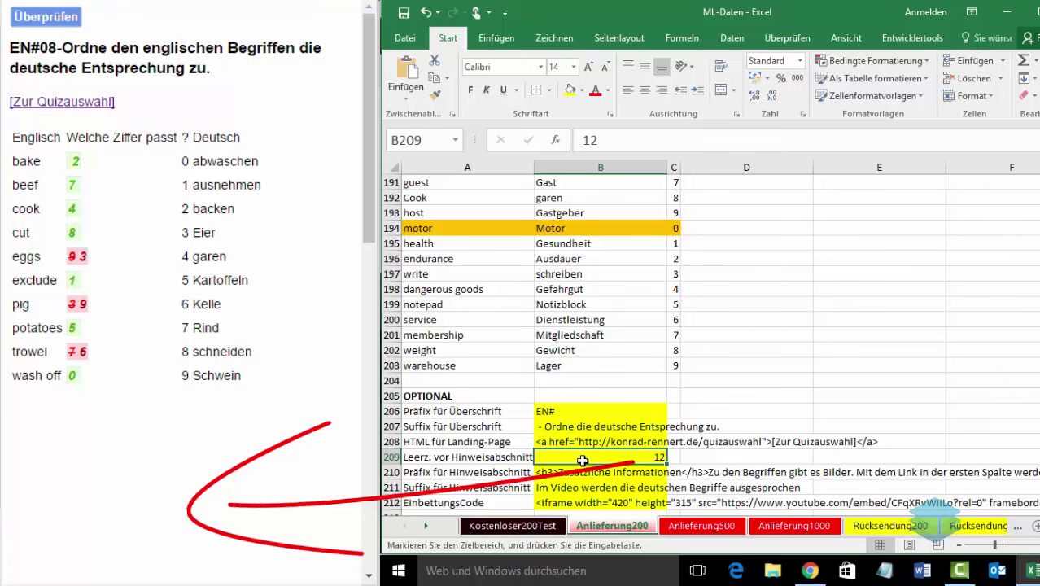
left_click(586, 476)
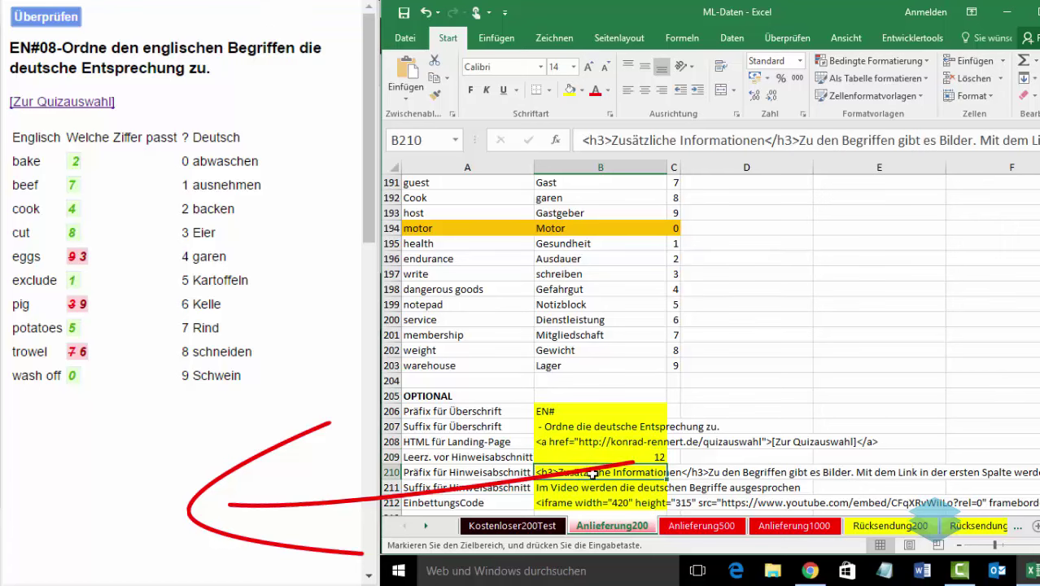
left_click(594, 490)
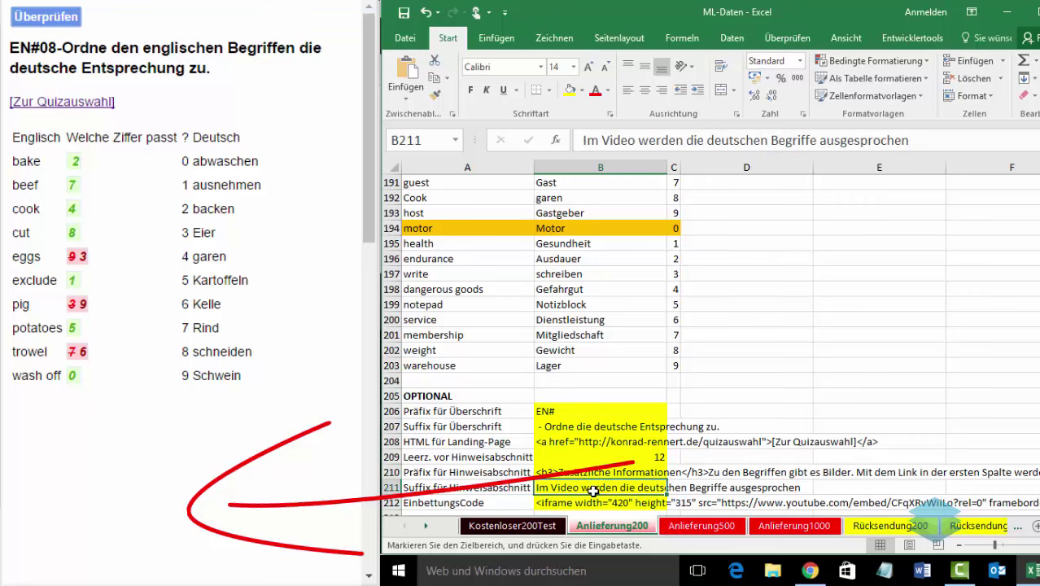
left_click(599, 512)
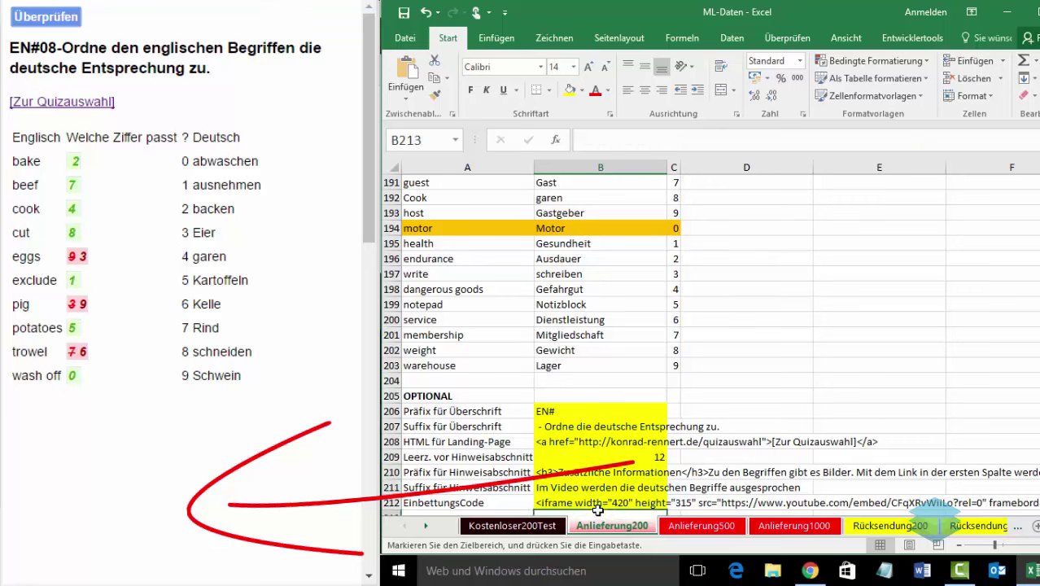
left_click(604, 503)
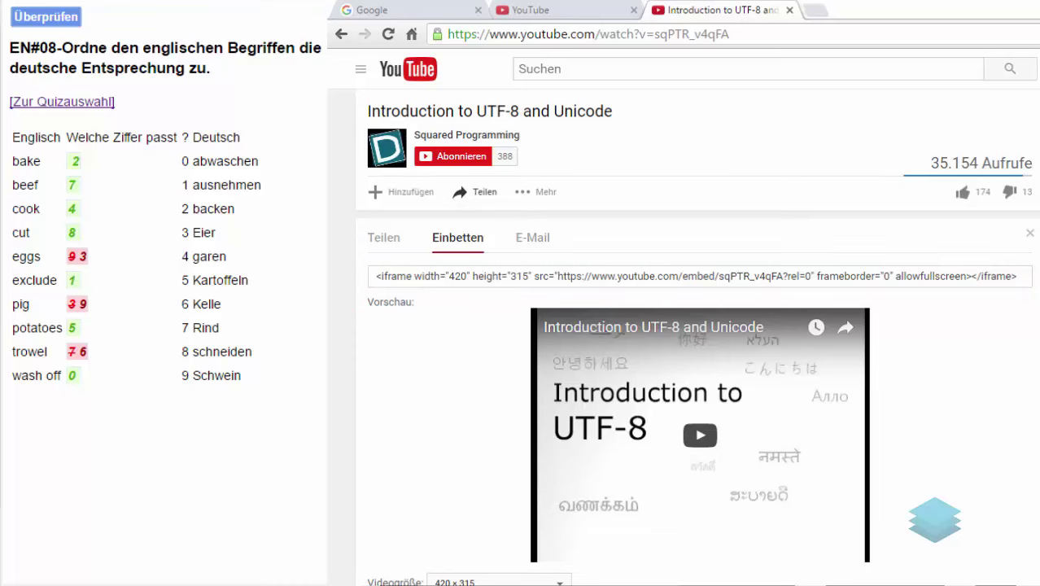
key("alt+Tab")
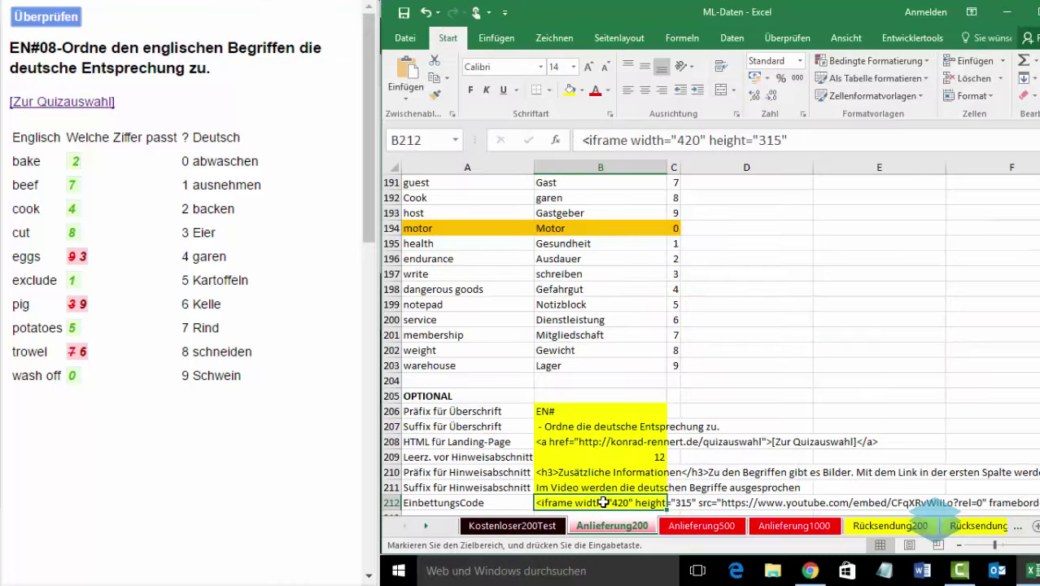
Step: Look through the Kostenloser200Test sheet, checking the term rows and the yellow optional cells beneath them
left_click(513, 527)
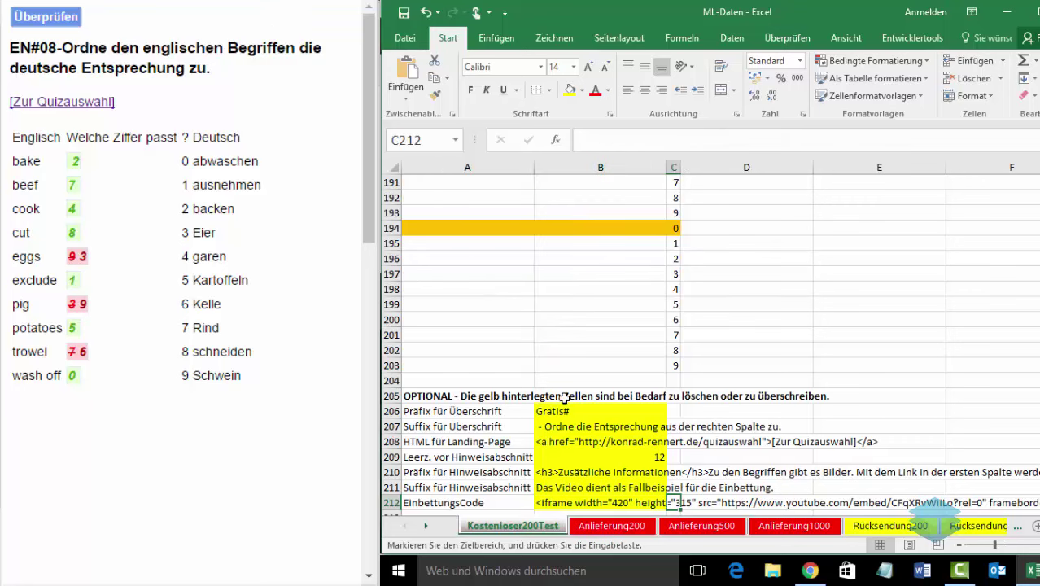
scroll(562, 406, "up", 8)
scroll(561, 407, "up", 5)
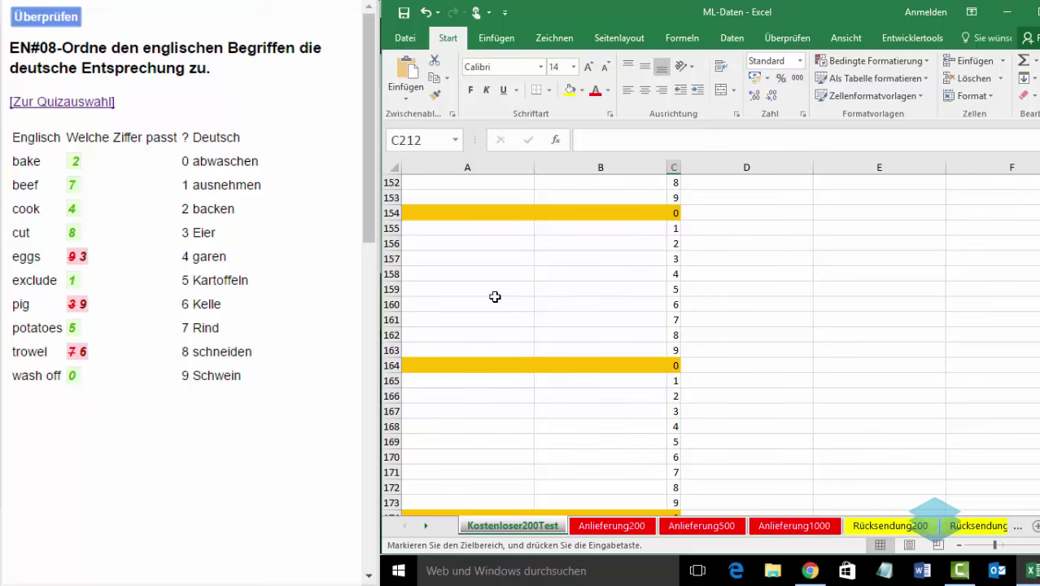
scroll(497, 297, "up", 5)
scroll(640, 246, "down", 6)
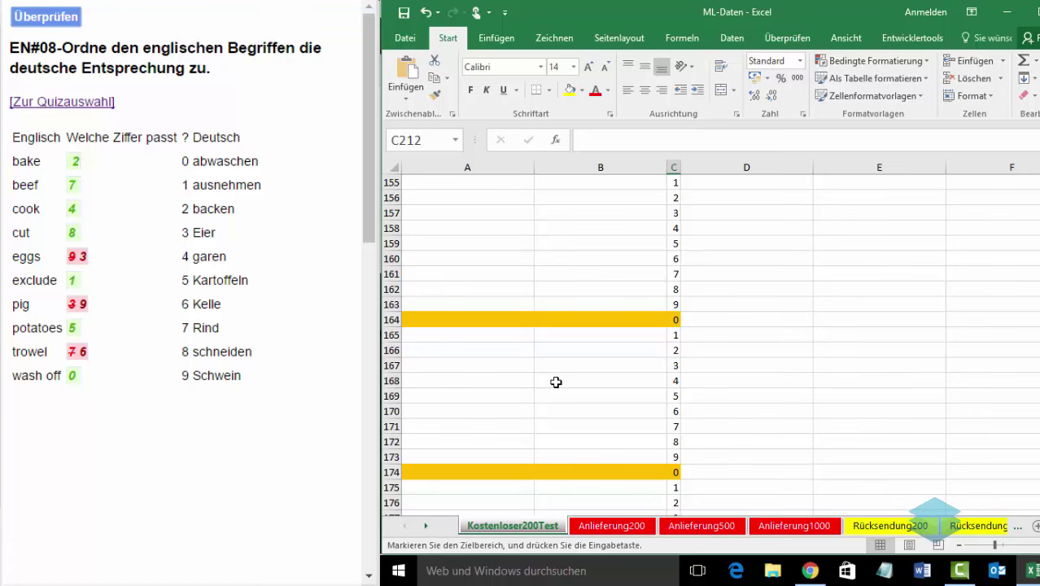
scroll(555, 381, "down", 16)
scroll(555, 372, "up", 2)
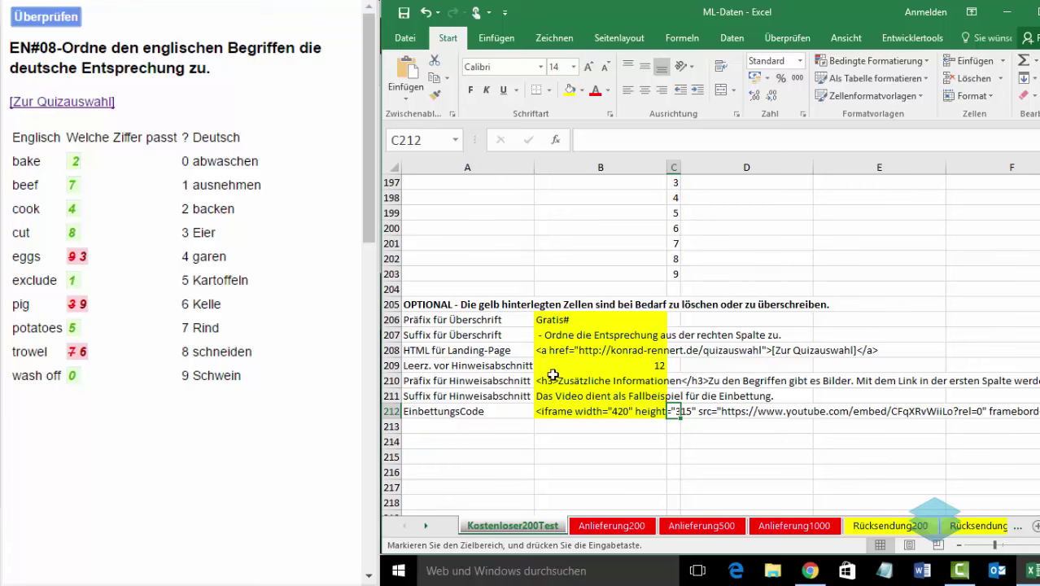
Step: Open the Rücksendung200 sheet and read the full MOODLE-Frage HTML in cell D4 with the formula bar enlarged
left_click(856, 528)
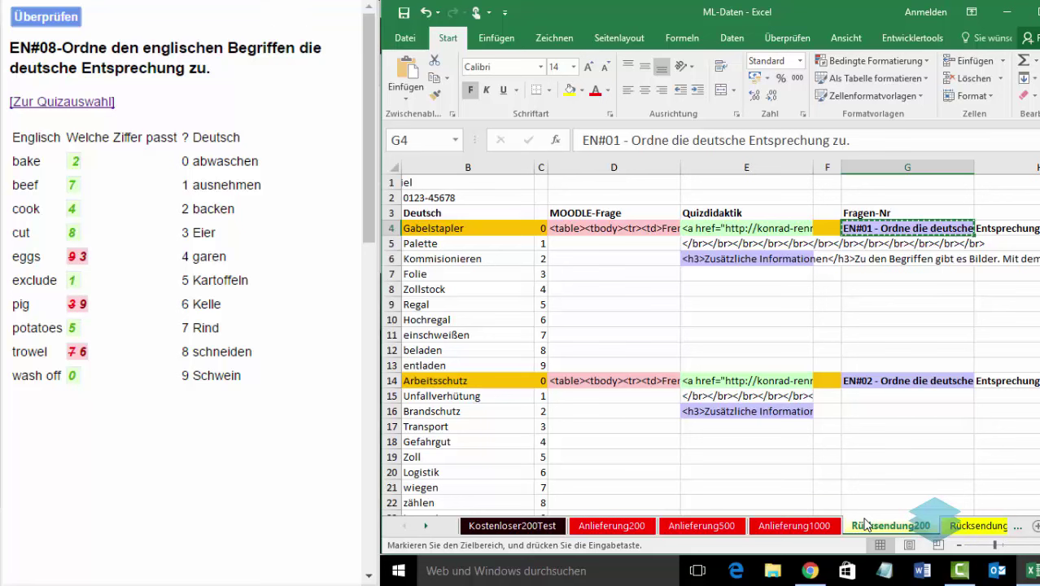
key("ctrl+Home")
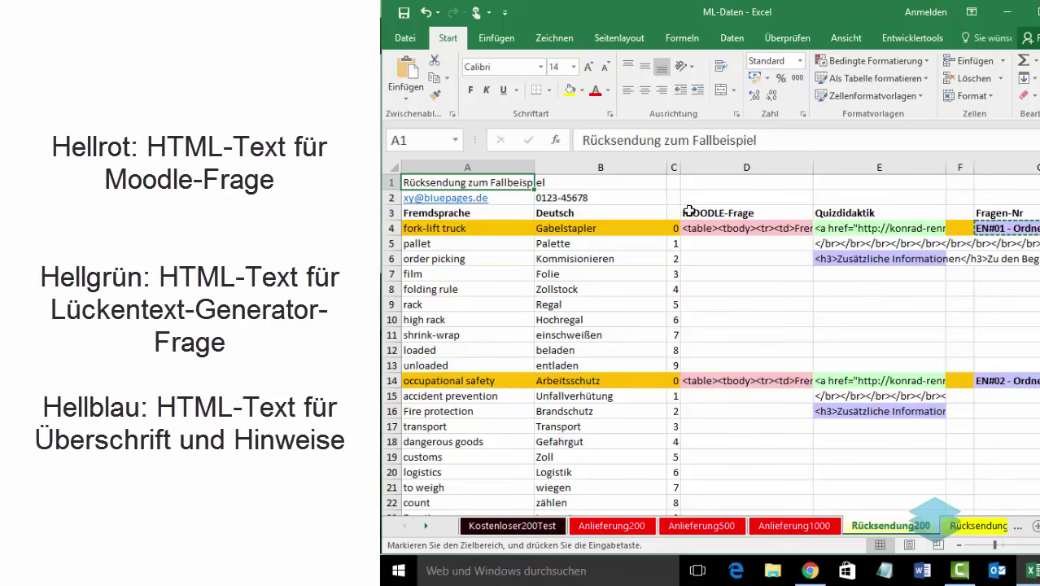
left_click(732, 228)
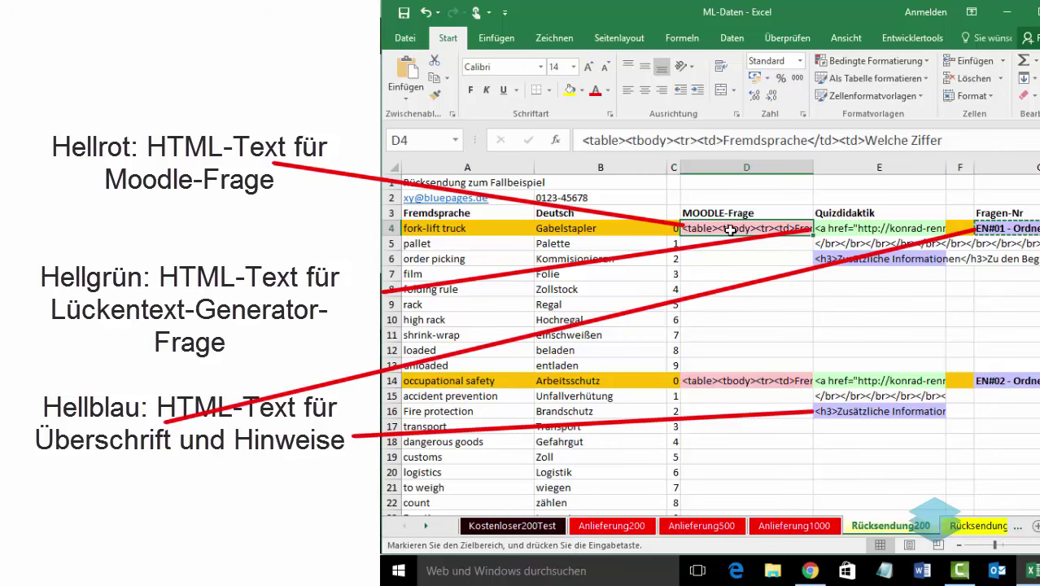
mouse_move(734, 143)
left_mouse_down()
mouse_move(721, 186)
mouse_move(721, 287)
left_mouse_up()
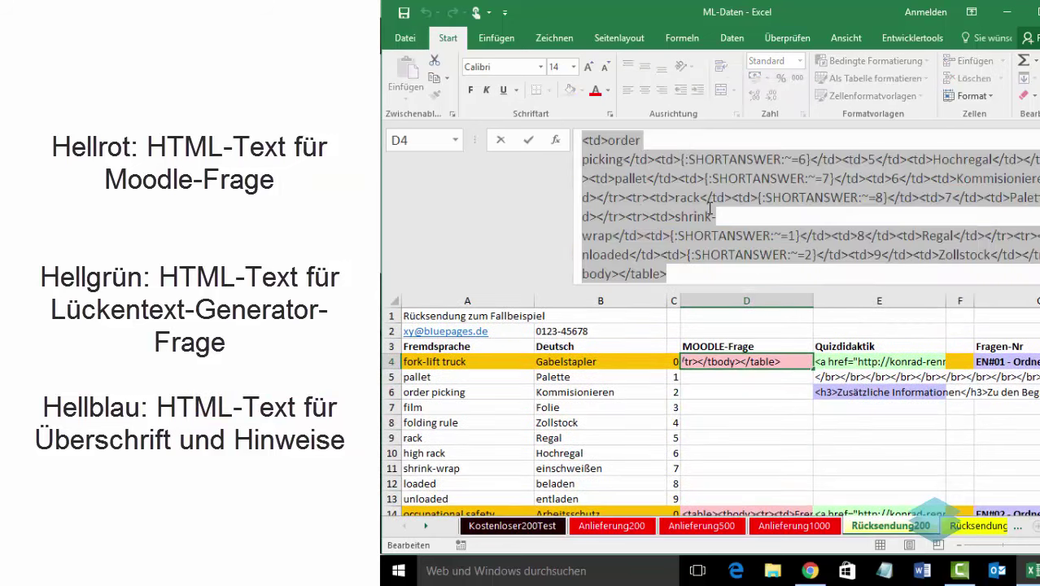
scroll(710, 208, "up", 2)
scroll(702, 236, "down", 2)
scroll(699, 254, "up", 5)
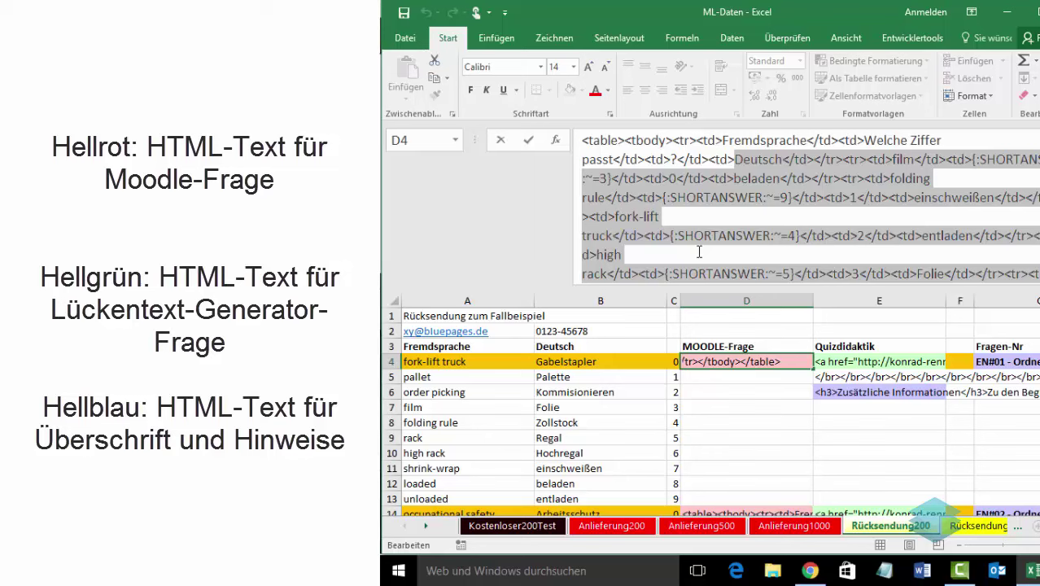
left_click(768, 362)
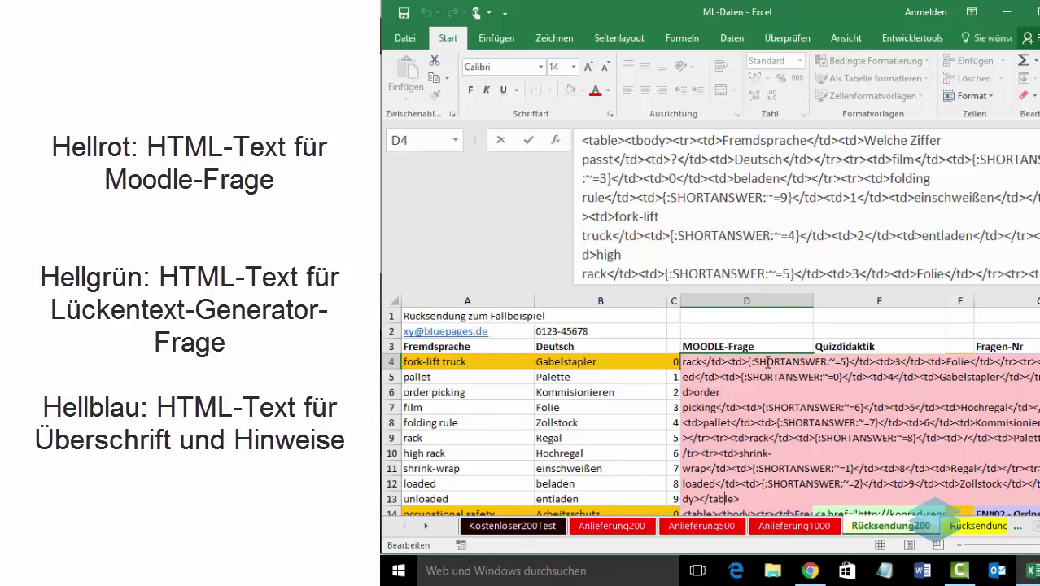
key("Escape")
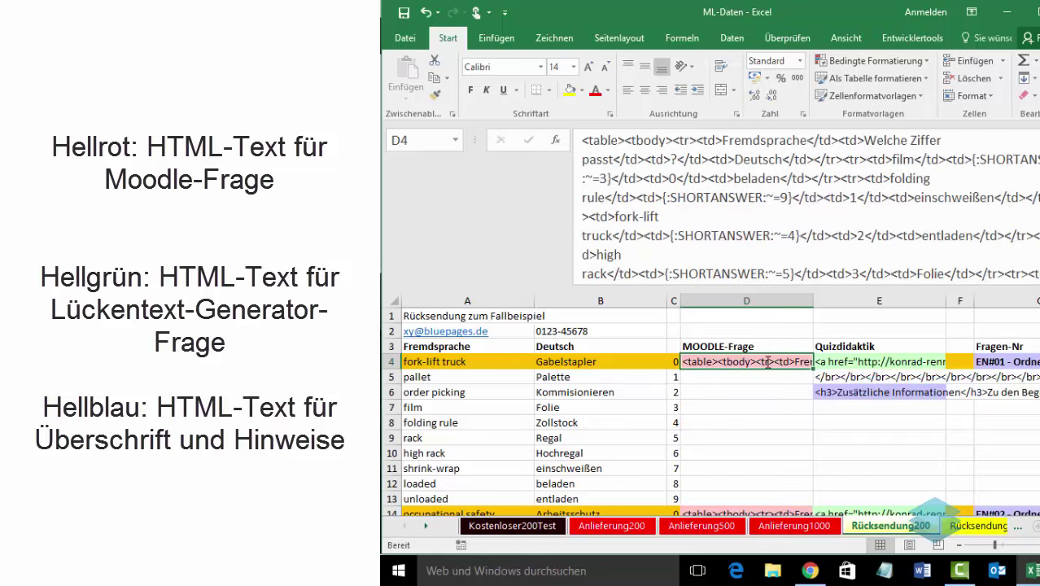
Step: Inspect the first question's Quizdidaktik code in E4, heading in G4, additional information in E6 and Moodle code in D4
left_click(870, 362)
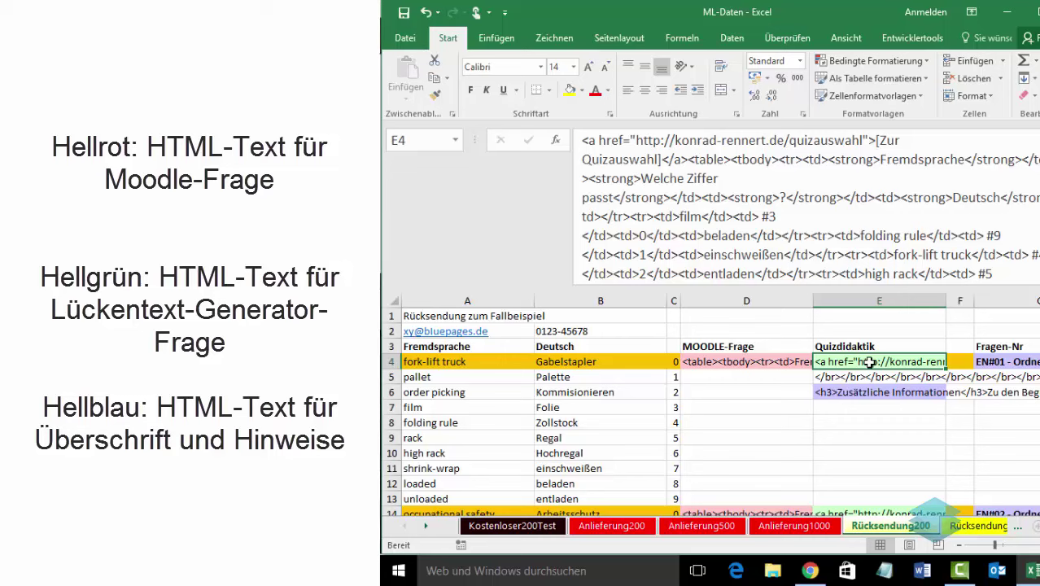
left_click(991, 361)
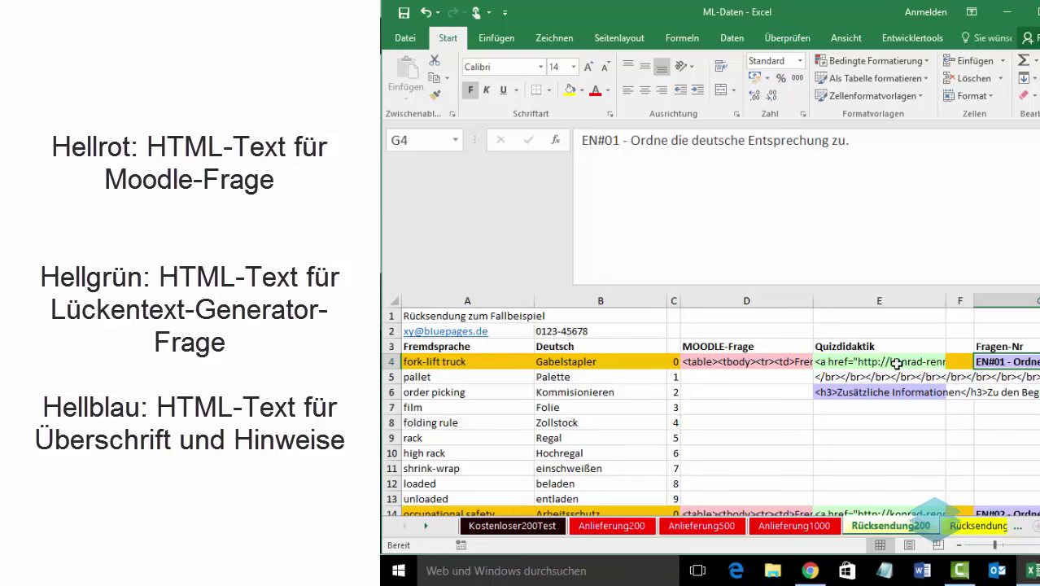
left_click(855, 392)
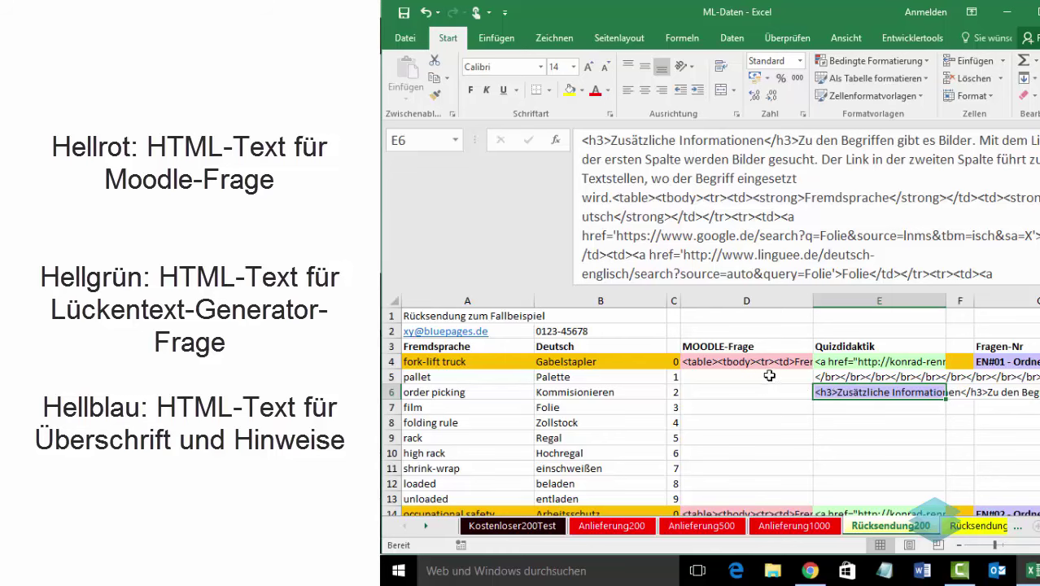
left_click(746, 361)
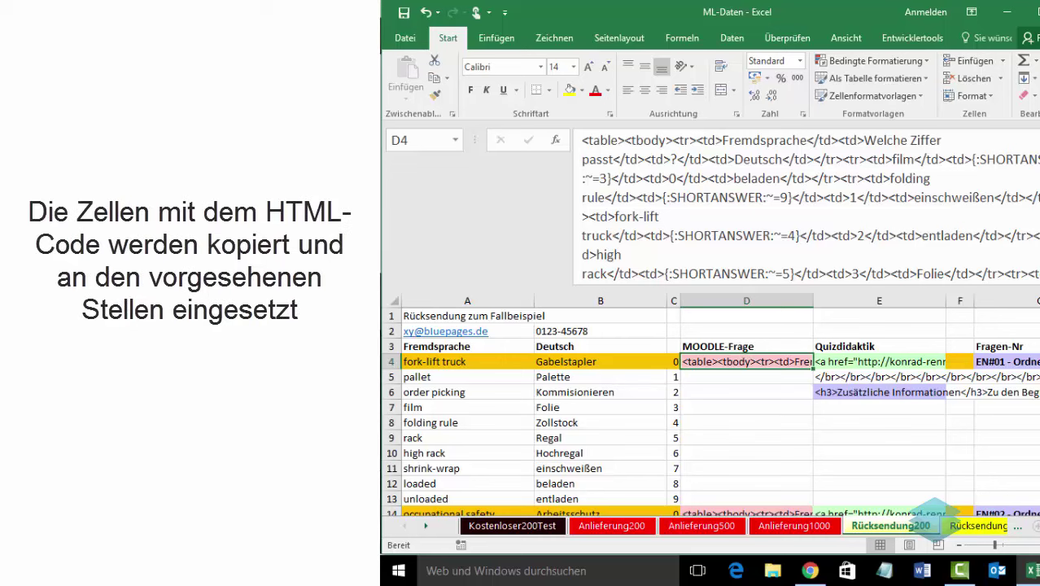
Step: Copy the MOODLE-Frage HTML code for question EN#08 from cell D74
scroll(709, 411, "down", 14)
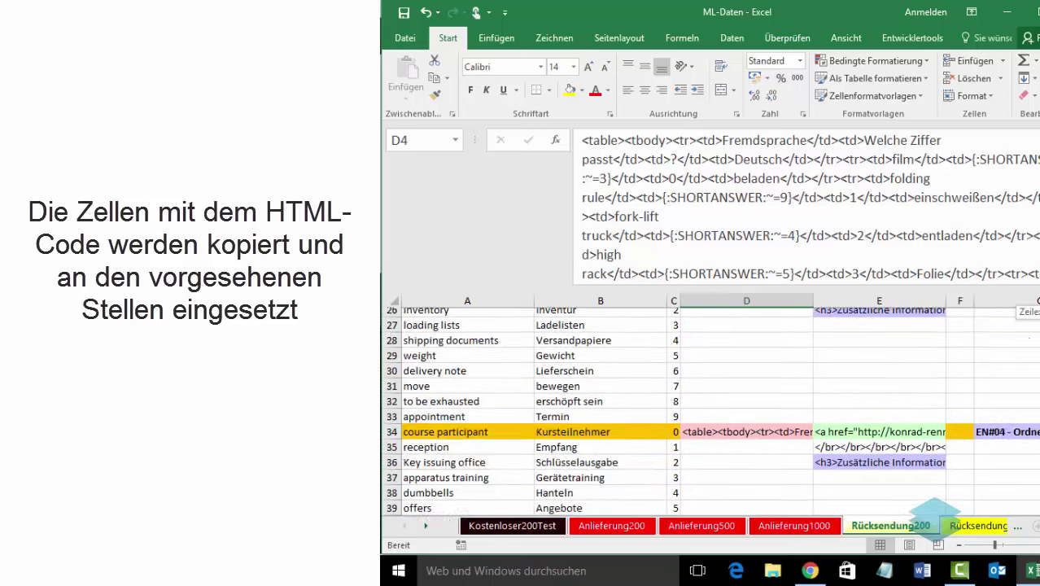
scroll(709, 411, "down", 11)
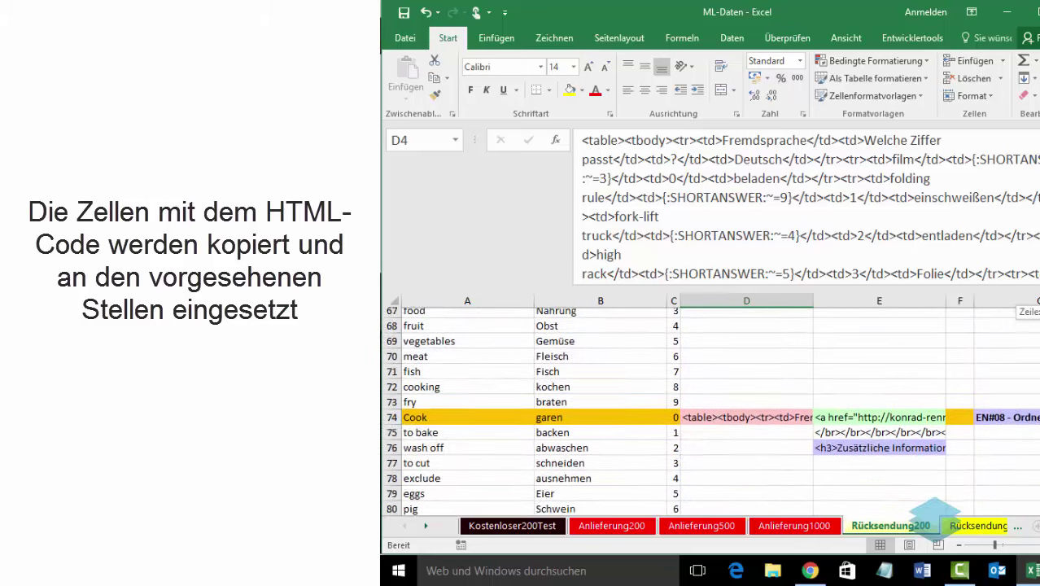
scroll(1017, 399, "up", 2)
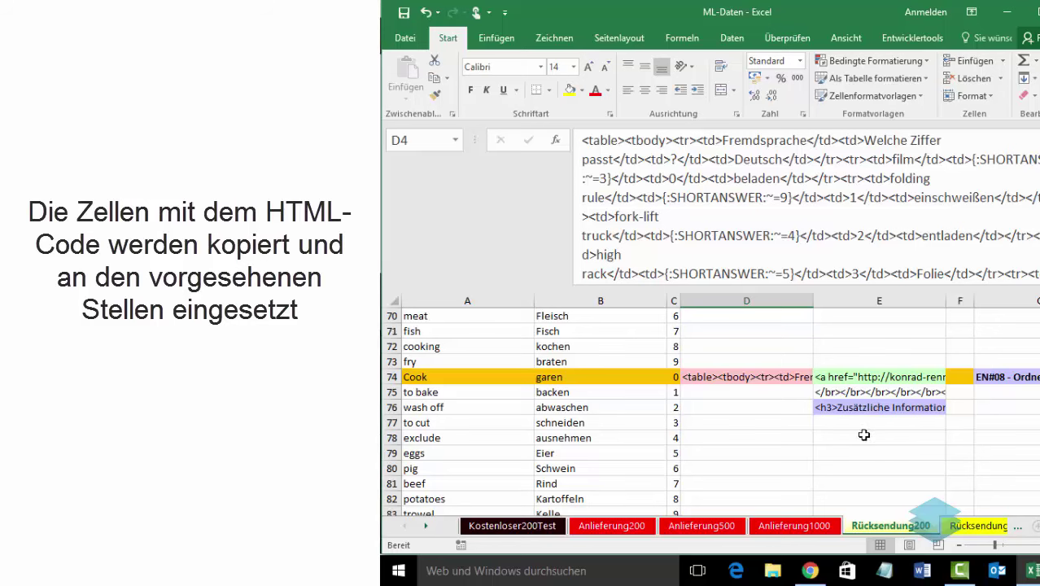
left_click(724, 377)
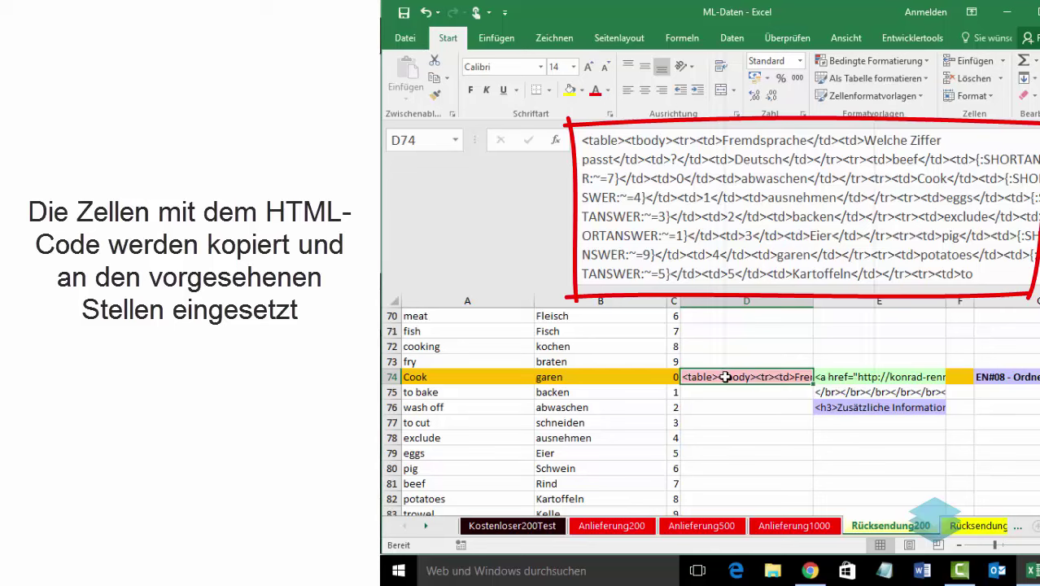
right_click(724, 377)
left_click(782, 90)
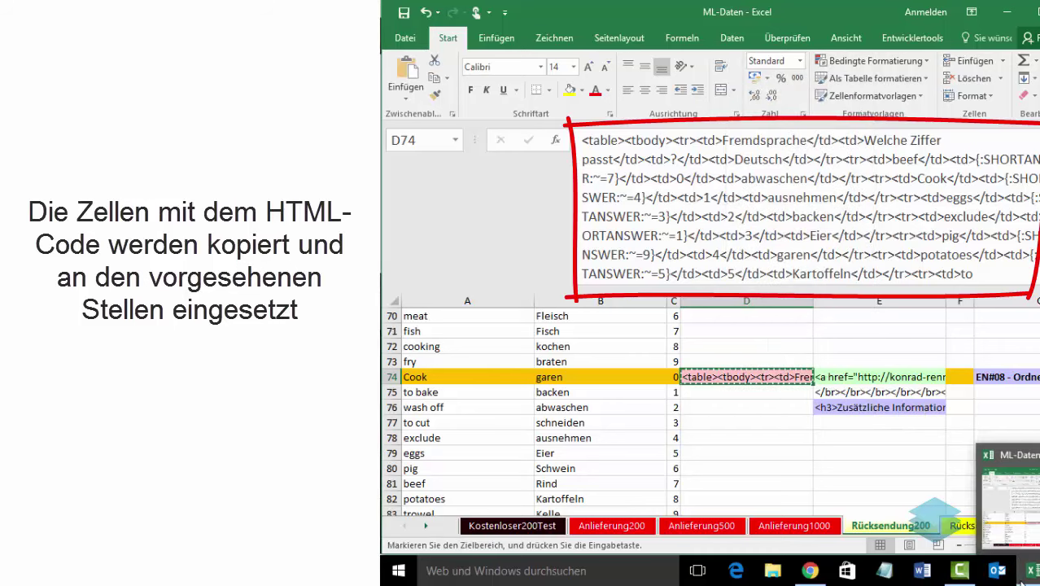
Step: Switch to the Moodle site in Chrome and open the Fragensammlung of the jff course
left_click(811, 572)
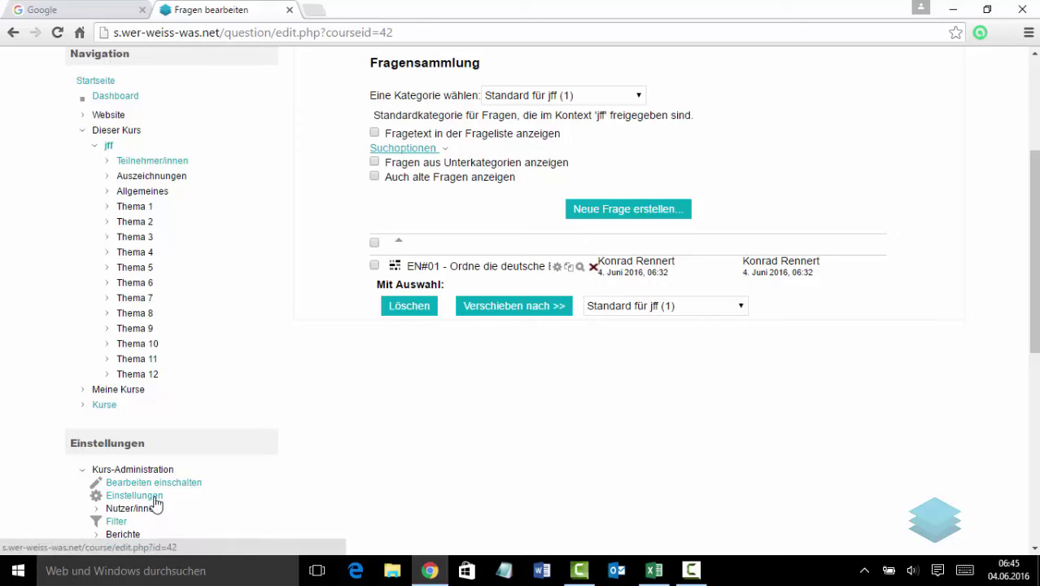
scroll(241, 483, "down", 1)
scroll(241, 484, "down", 2)
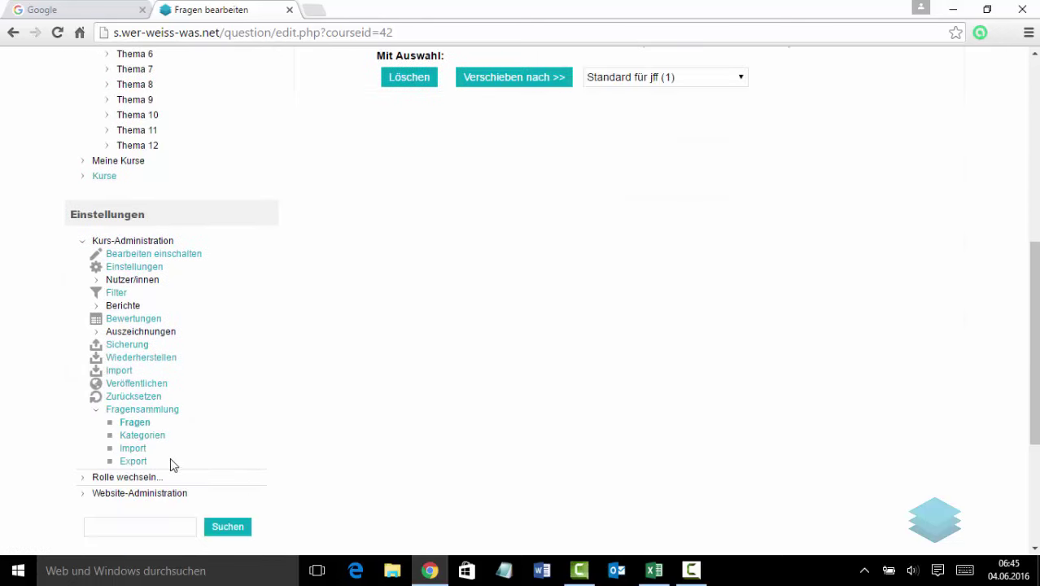
left_click(143, 416)
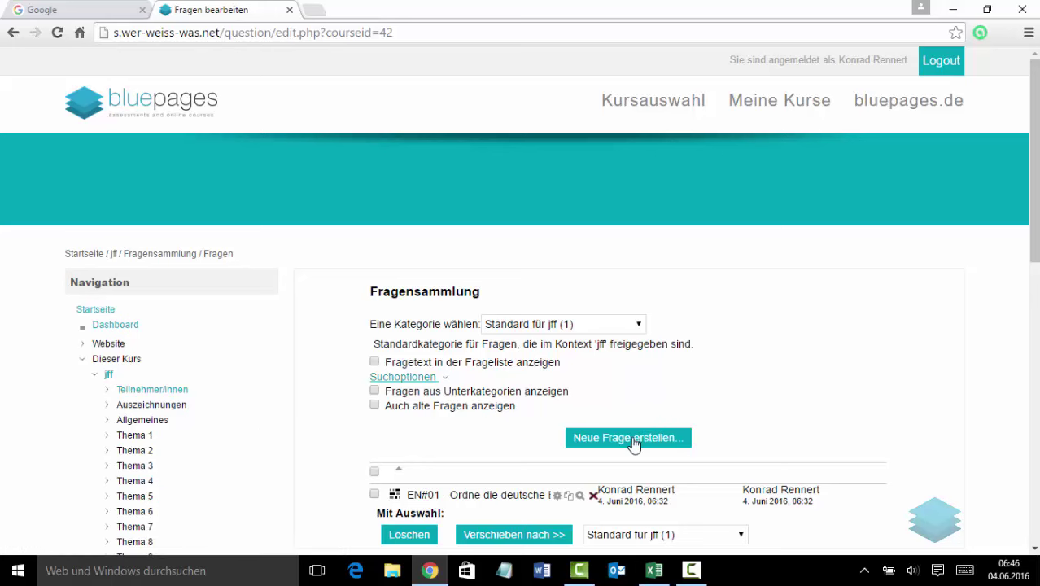
Step: Start a new question of type Lückentext-Frage in the question bank
left_click(634, 441)
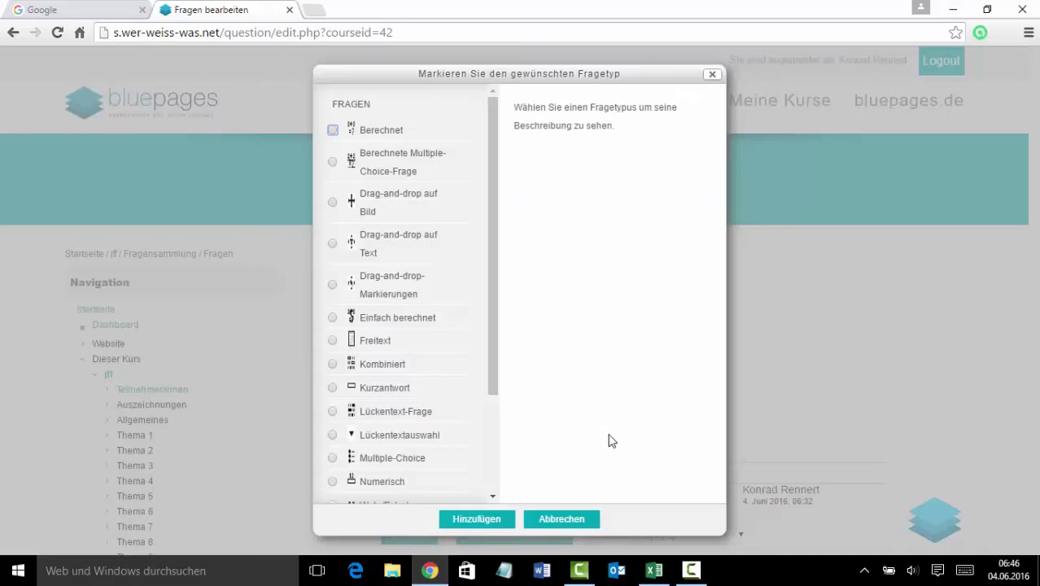
left_click(374, 414)
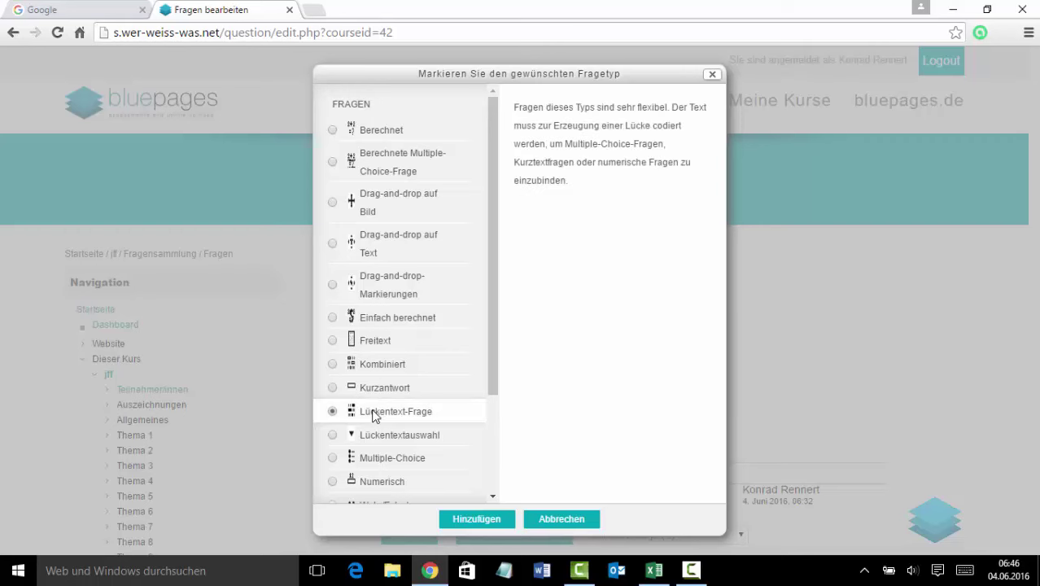
left_click(478, 520)
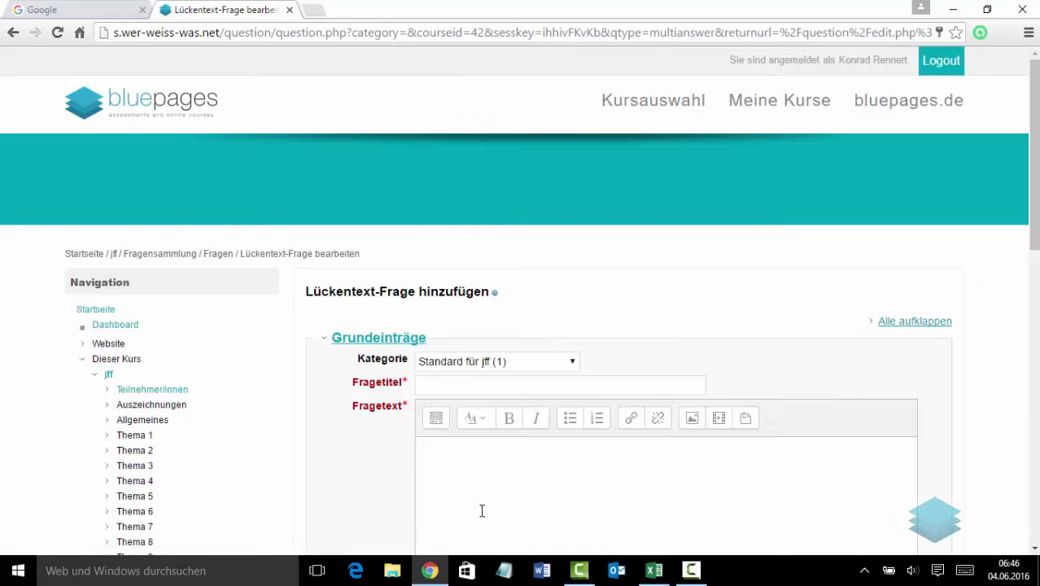
Step: Show the Fragetext field's HTML source and paste the copied table code for EN#08 into it
scroll(326, 371, "down", 2)
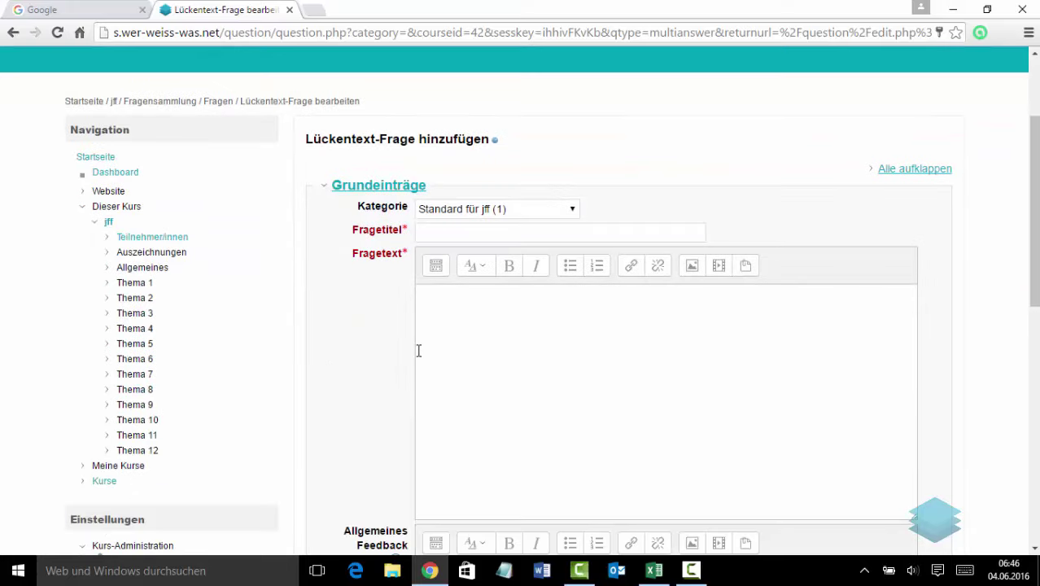
scroll(380, 354, "down", 1)
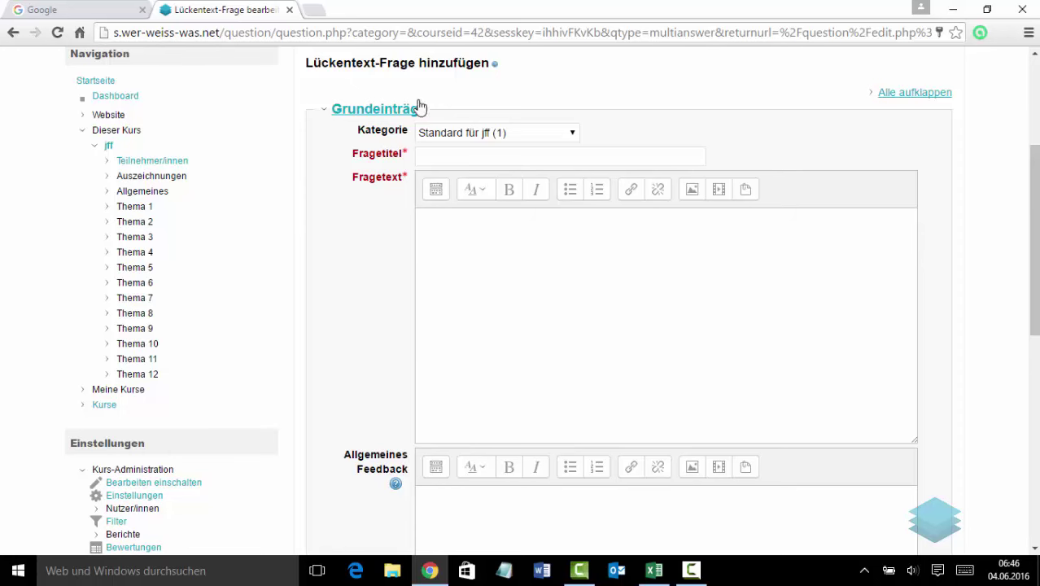
left_click(435, 189)
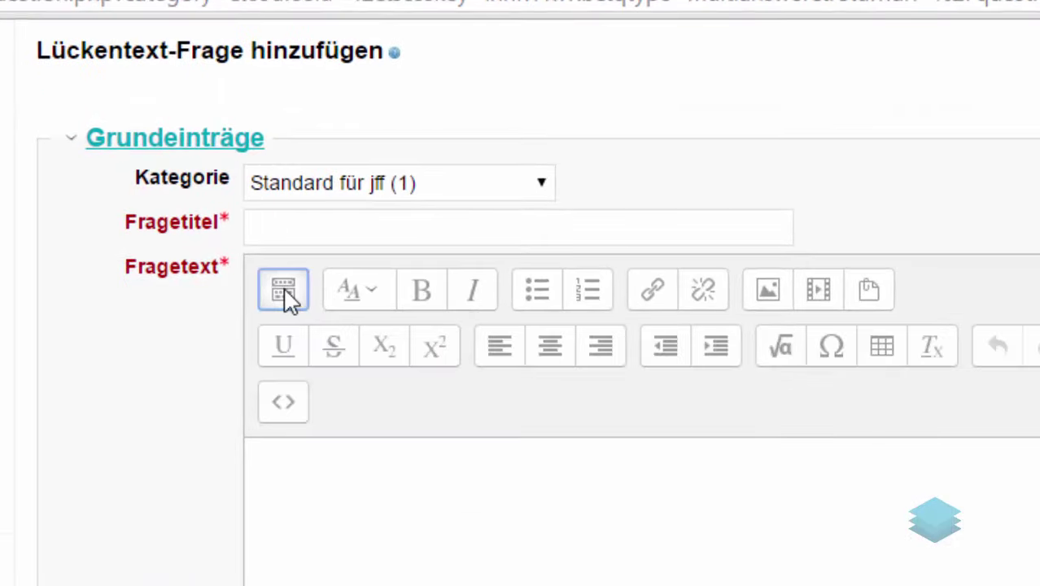
left_click(284, 407)
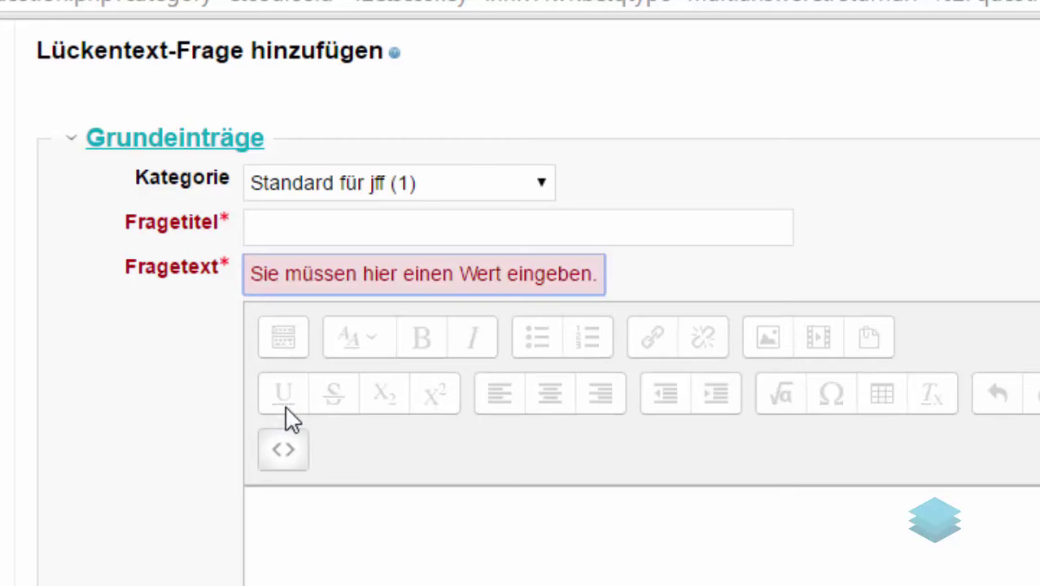
left_click(314, 574)
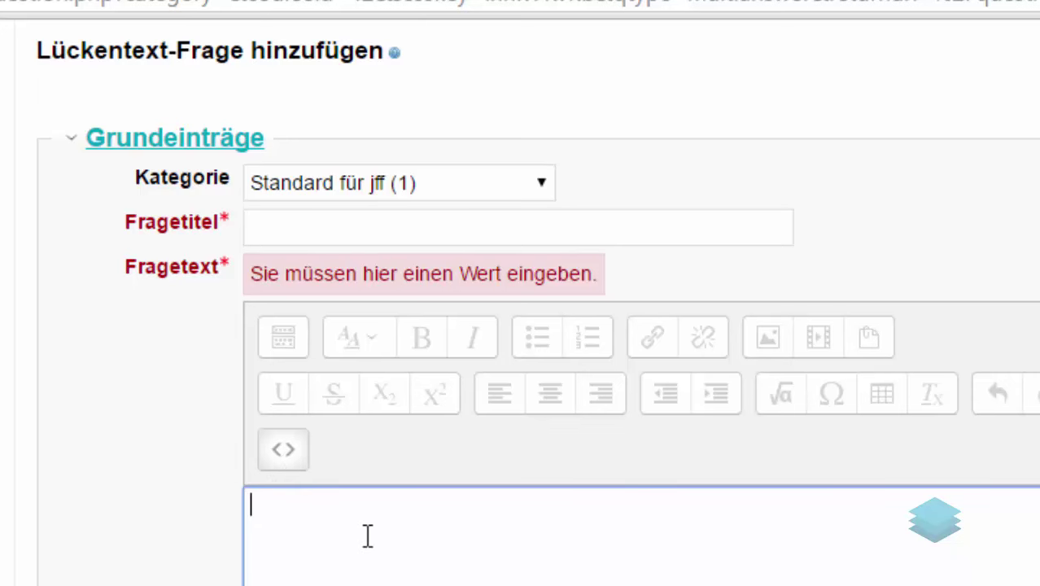
key("ctrl+v")
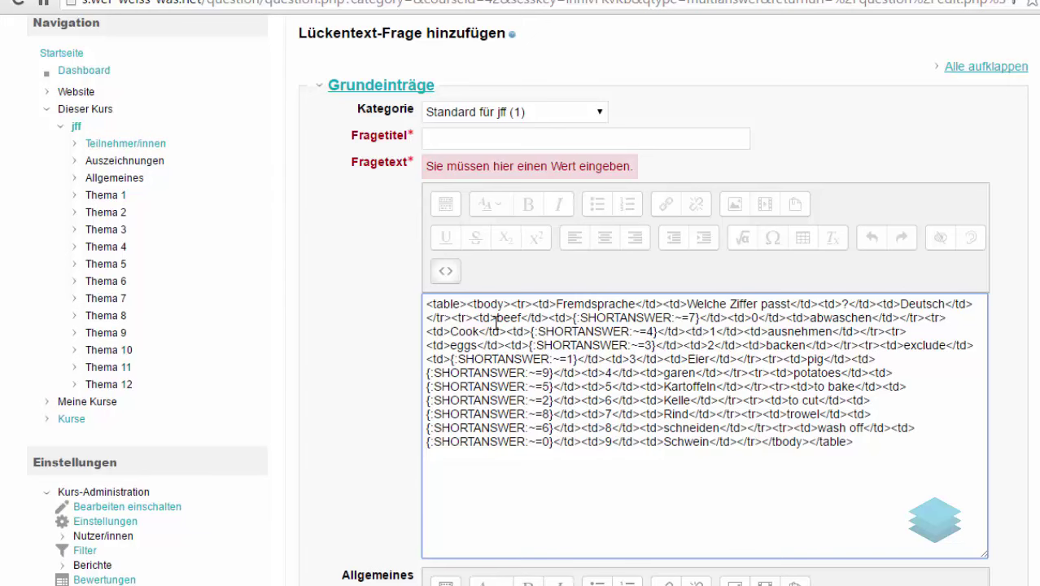
scroll(675, 319, "up", 1)
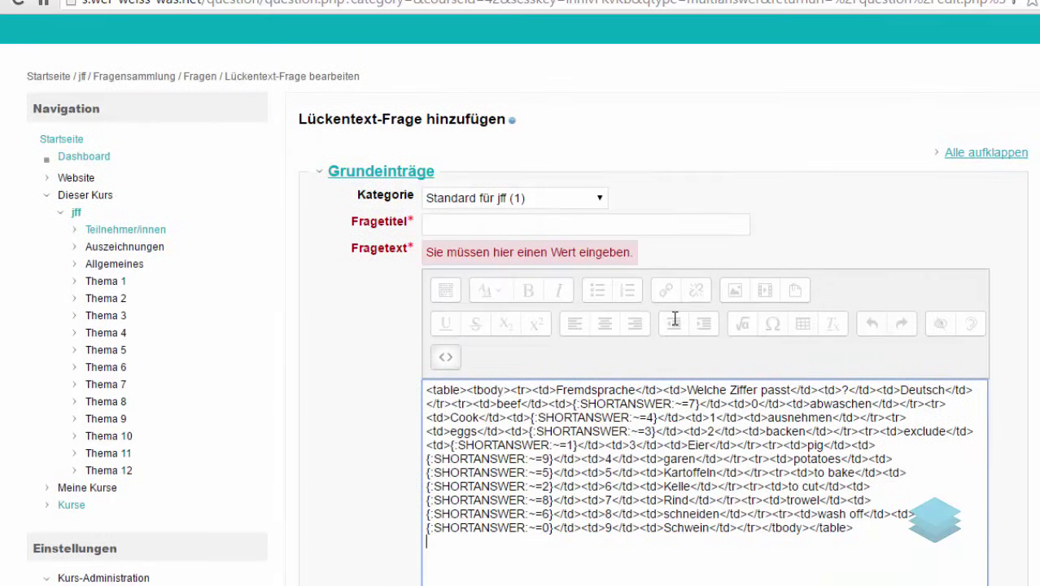
scroll(675, 319, "down", 1)
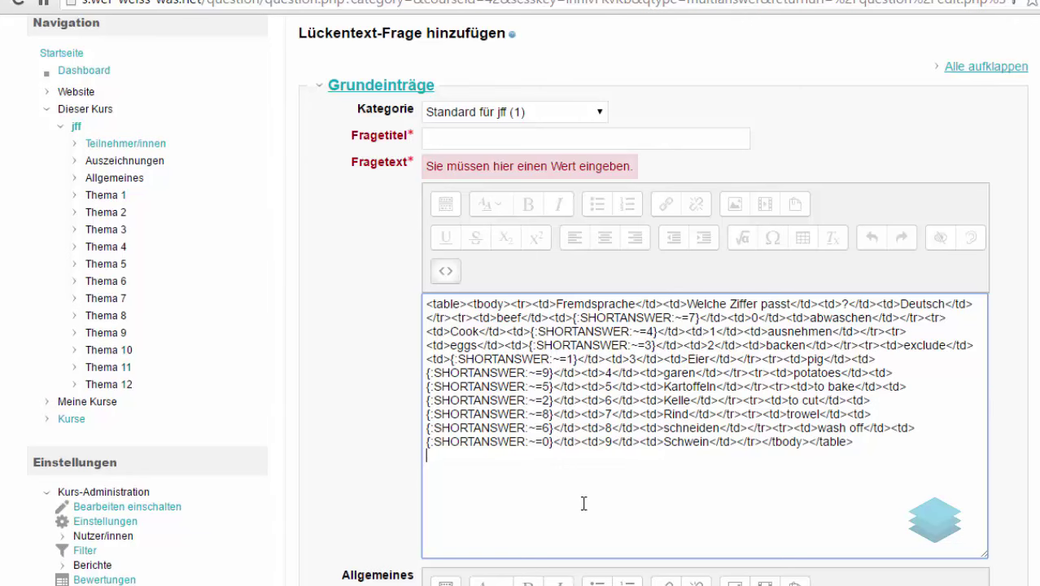
Step: Switch to Excel and copy the "Zusätzliche Informationen" HTML code for EN#08 from cell E76
scroll(583, 502, "down", 3)
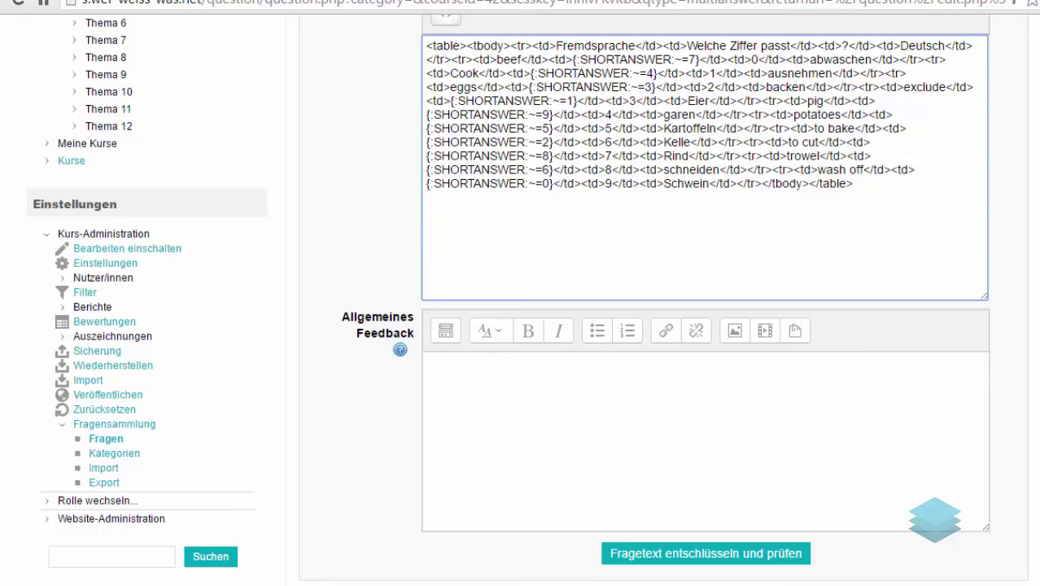
key("alt+Tab")
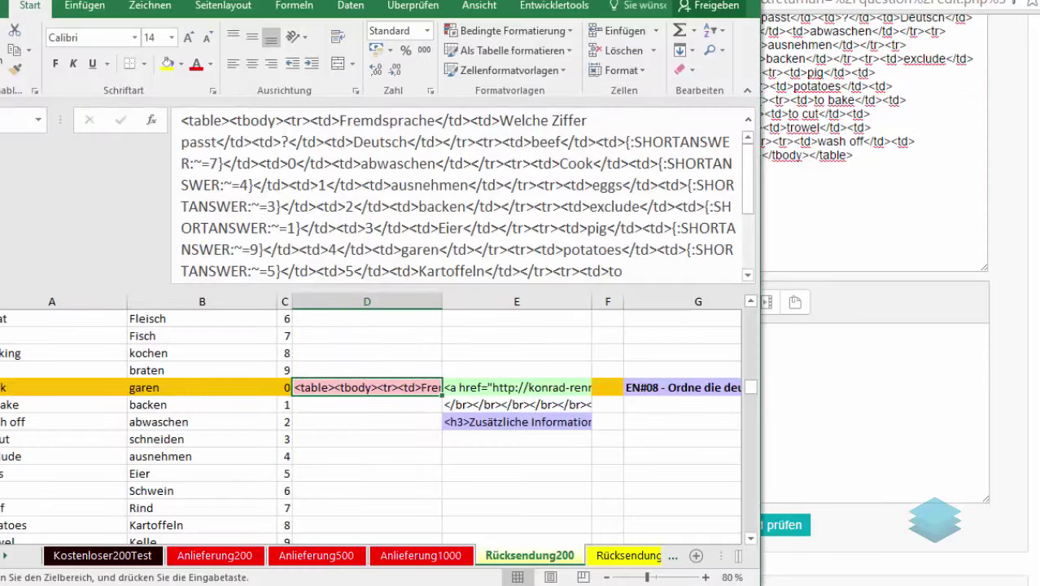
left_click(484, 420)
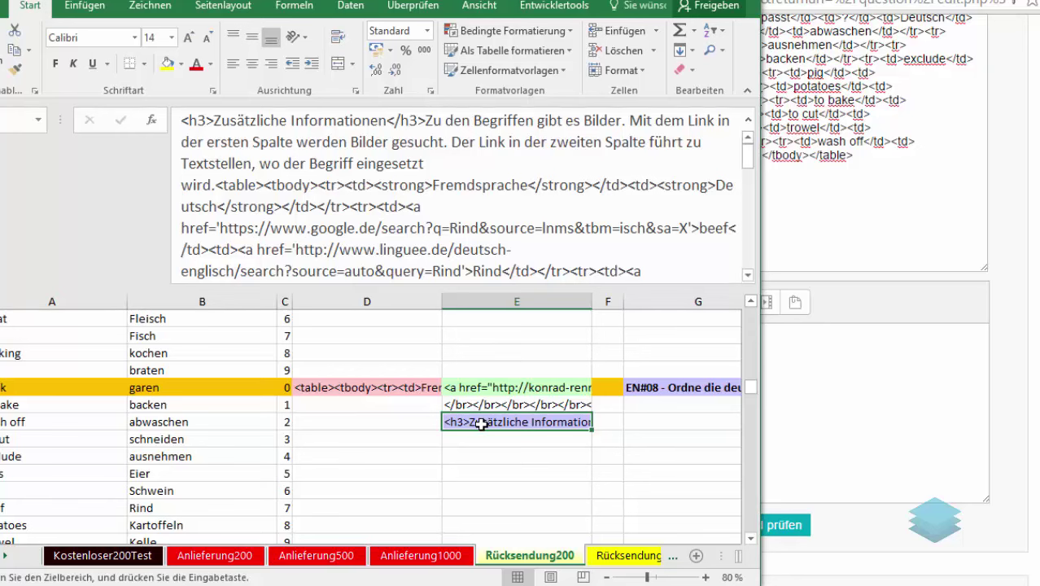
right_click(484, 425)
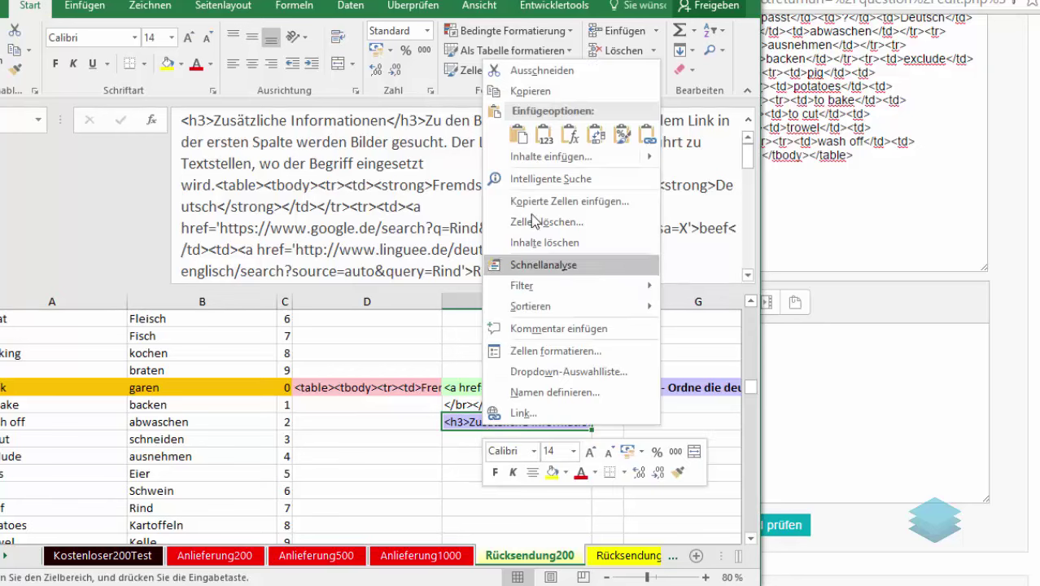
left_click(530, 92)
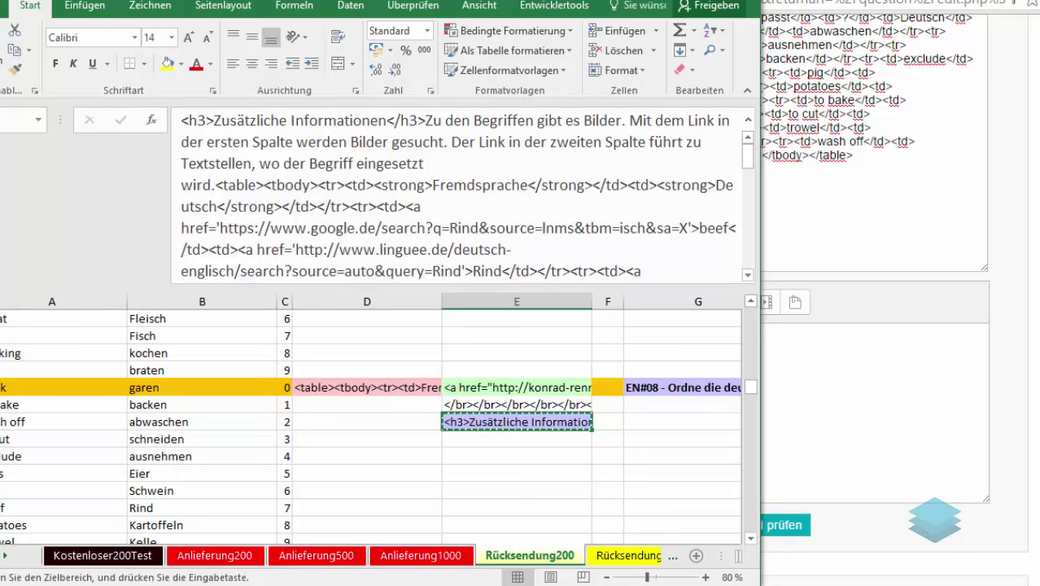
Step: Return to the Moodle question form in Chrome and paste the copied code into Allgemeines Feedback as HTML source
left_click(876, 495)
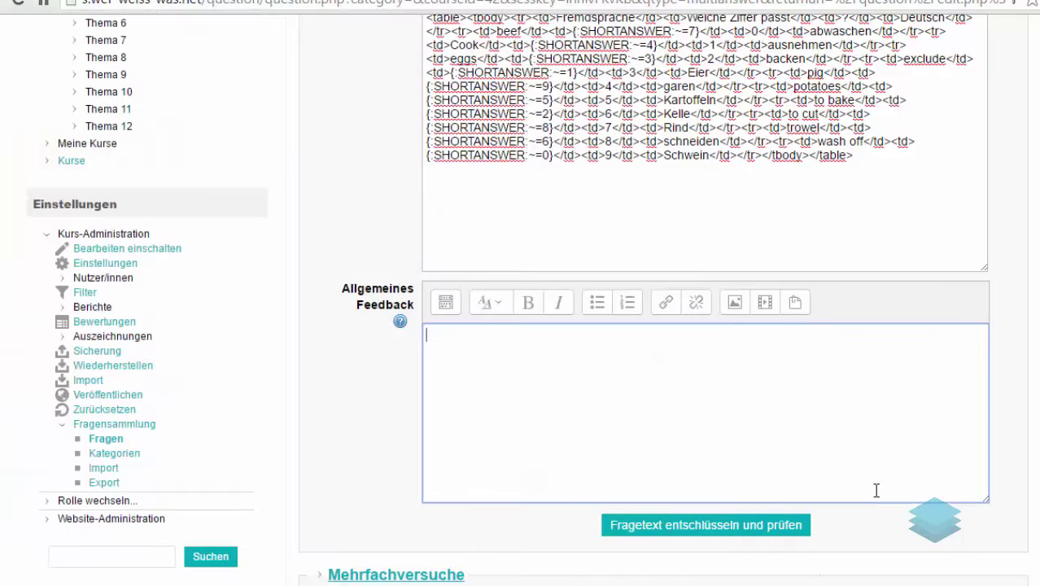
left_click(446, 302)
left_click(444, 373)
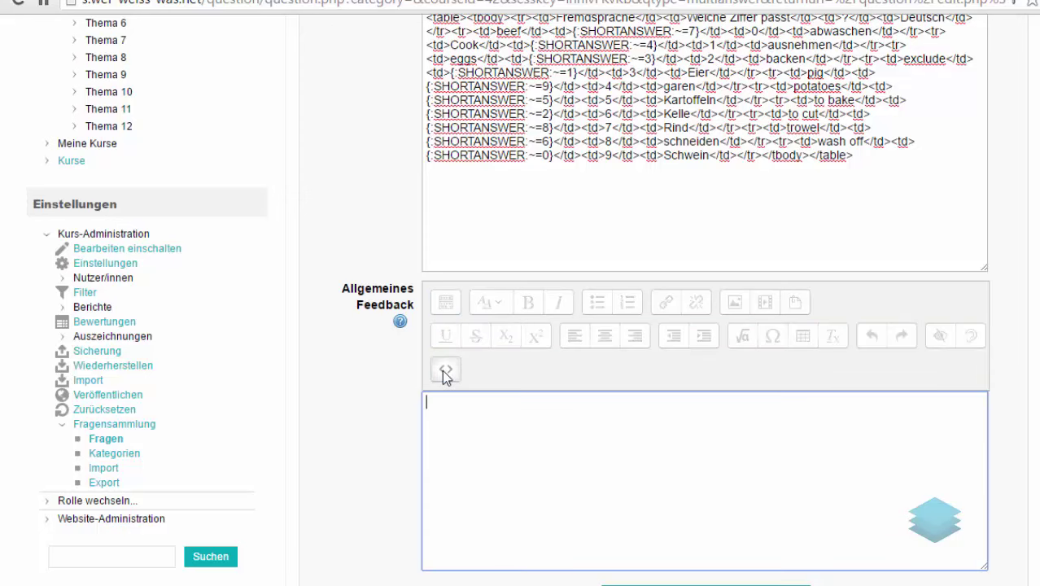
right_click(443, 411)
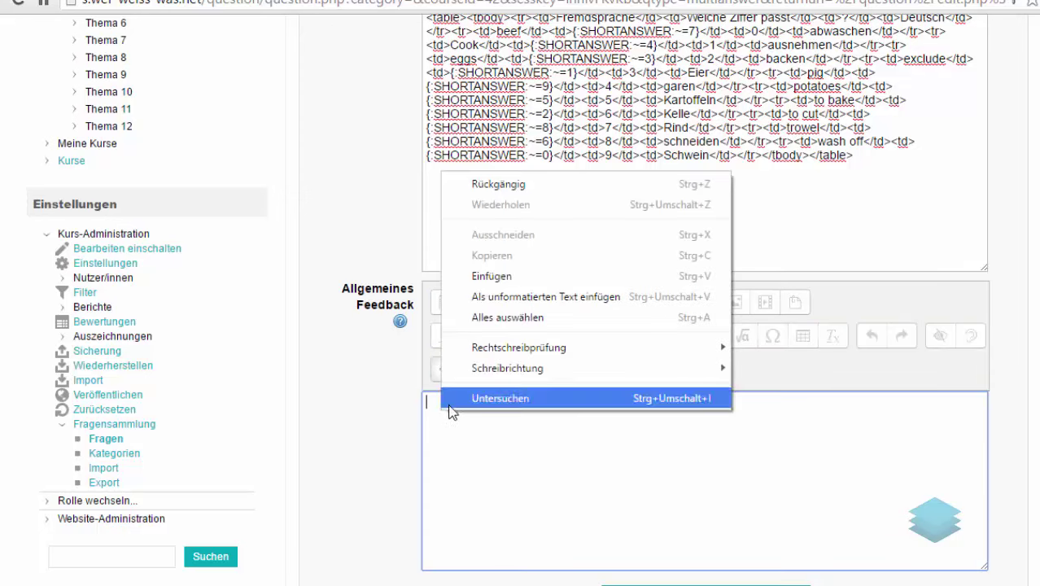
left_click(485, 275)
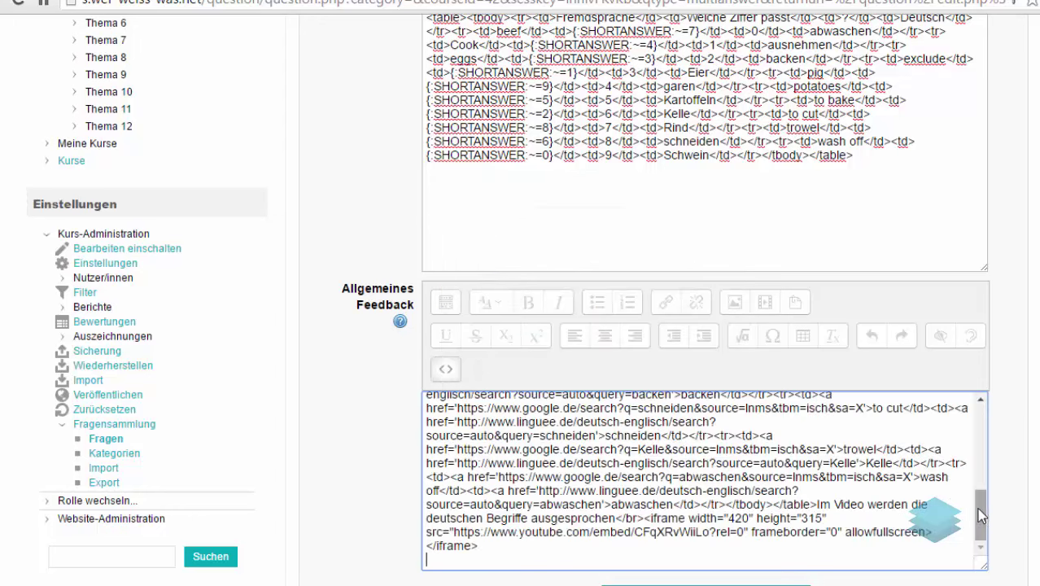
left_click_drag(980, 511, 990, 429)
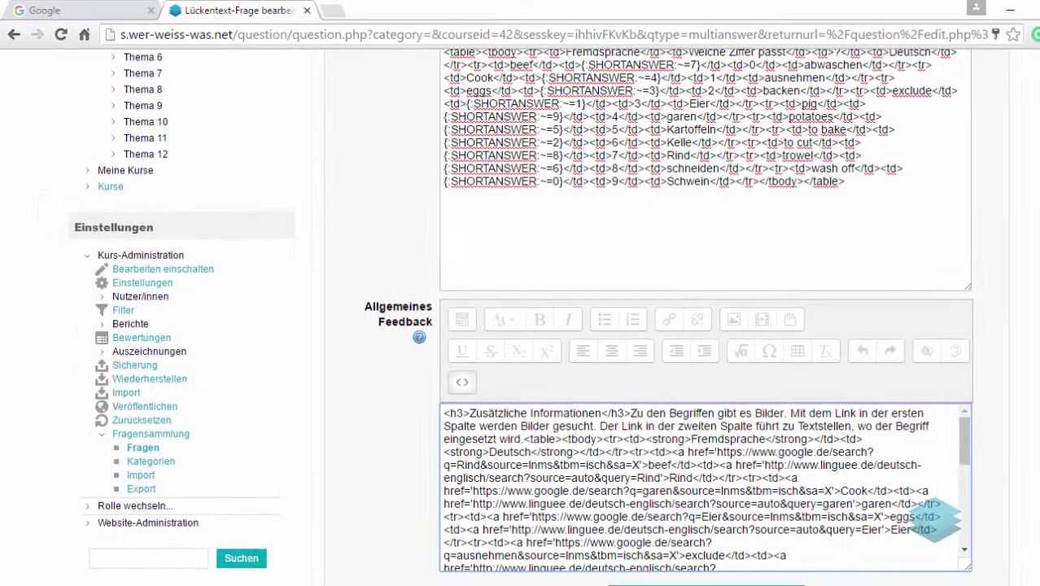
Step: Switch to Excel and copy the heading "EN#08 - Ordne die deutsche Entsprechung zu." from cell G74
scroll(936, 521, "up", 5)
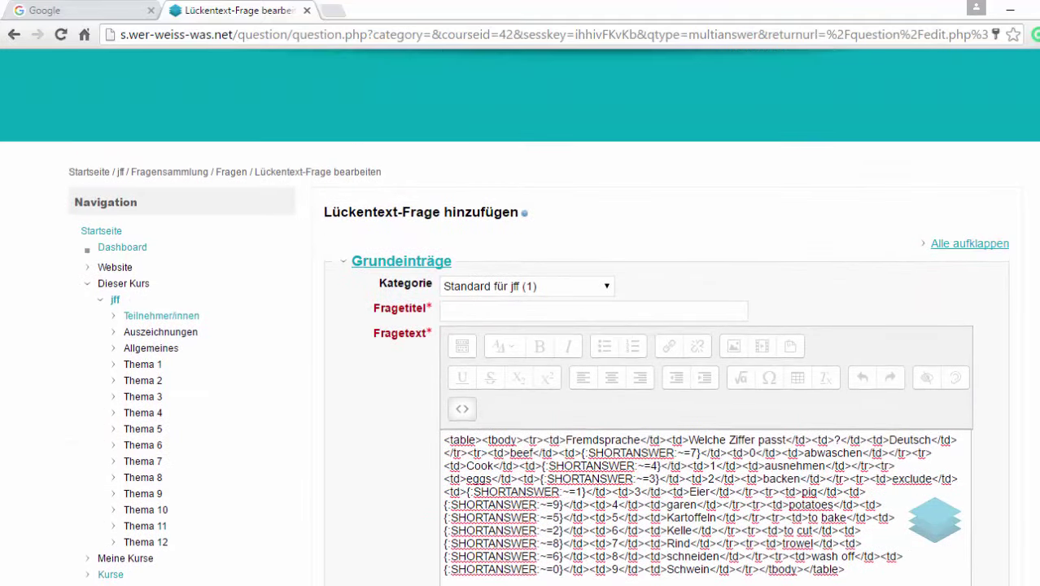
key("alt+Tab")
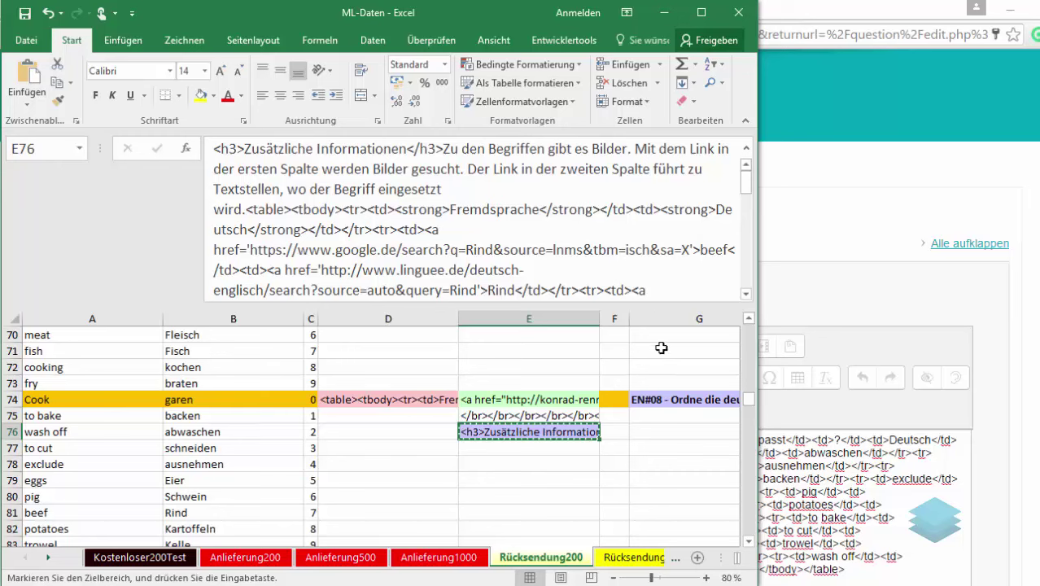
left_click(646, 402)
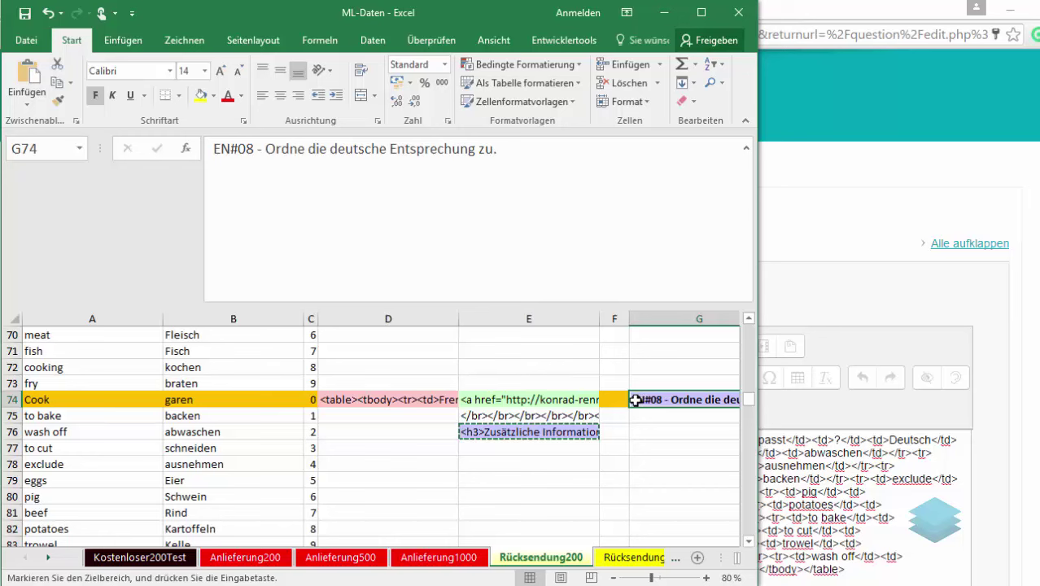
right_click(655, 397)
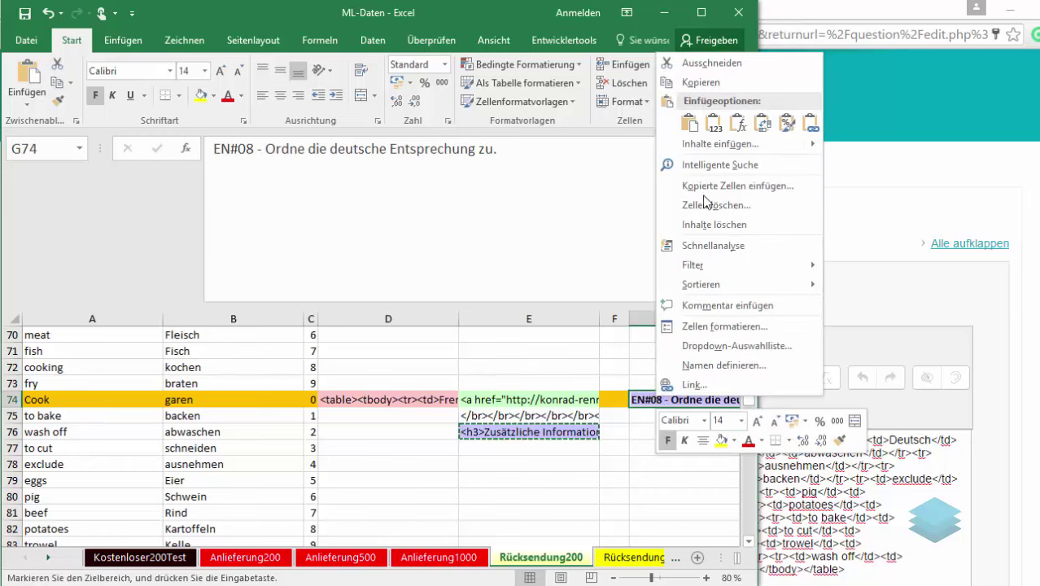
left_click(701, 83)
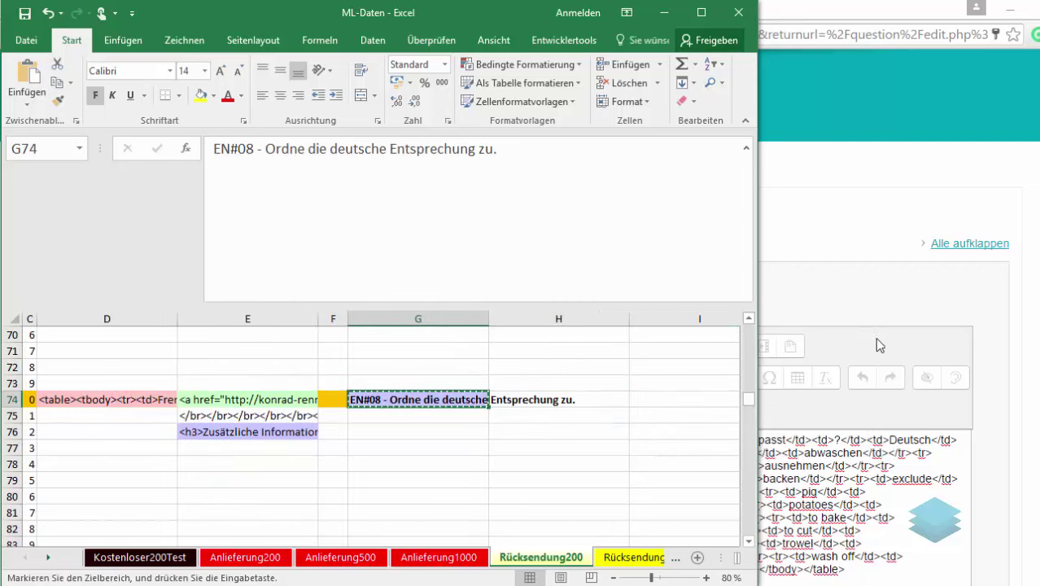
Step: Back in the Moodle form in Chrome, paste the copied EN#08 heading as the Fragetitel and save the question
left_click(835, 285)
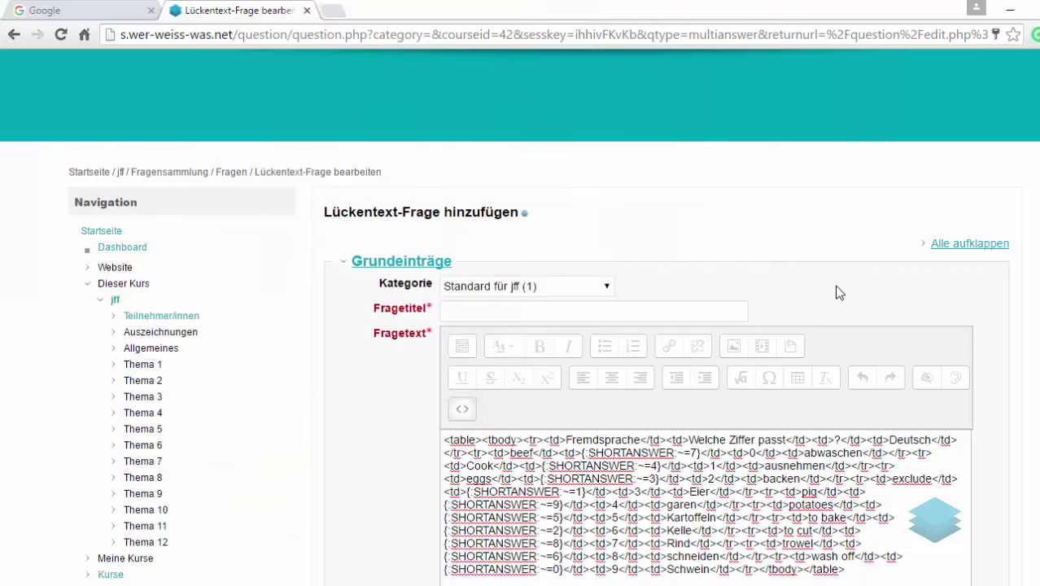
left_click(472, 312)
right_click(465, 310)
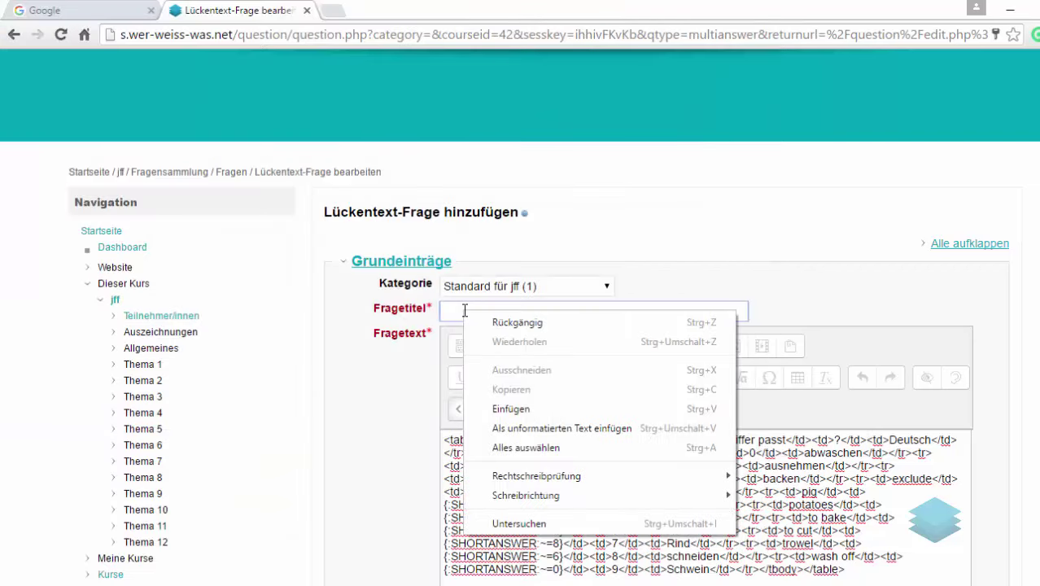
left_click(510, 411)
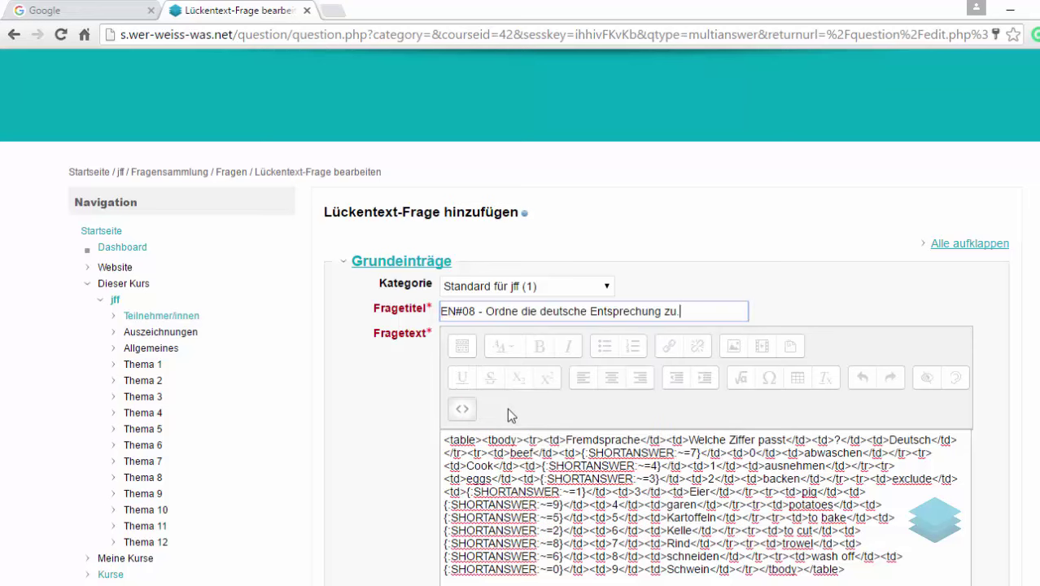
scroll(875, 405, "down", 15)
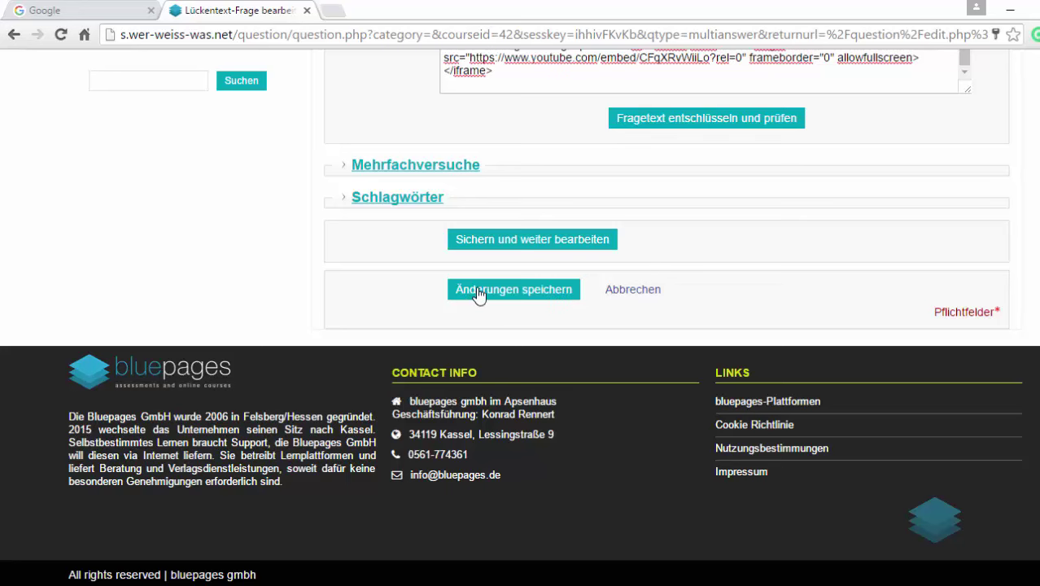
left_click(485, 296)
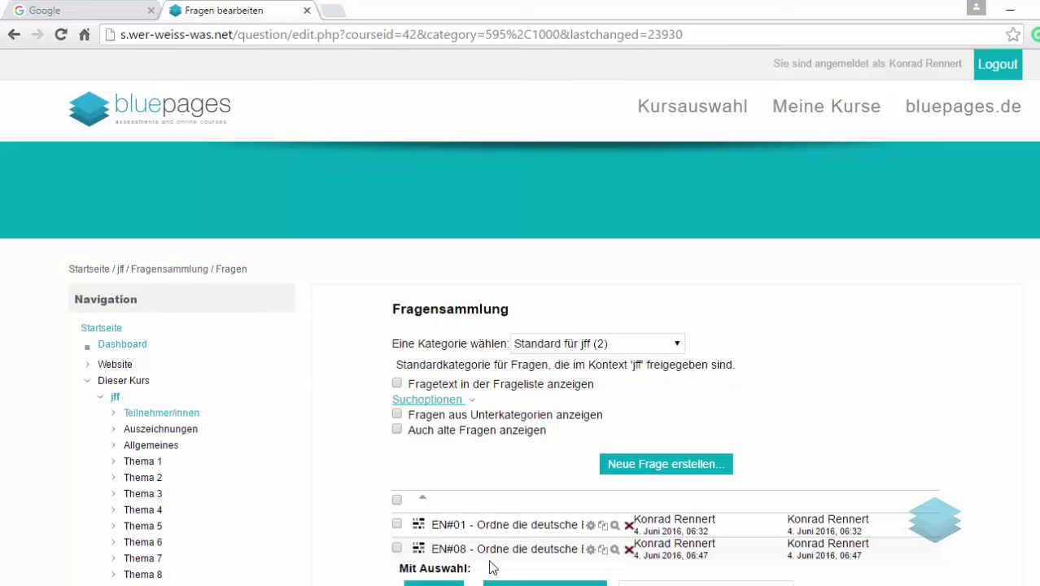
Step: Preview question EN#08 in a maximized window and fill in the correct solution
left_click(615, 550)
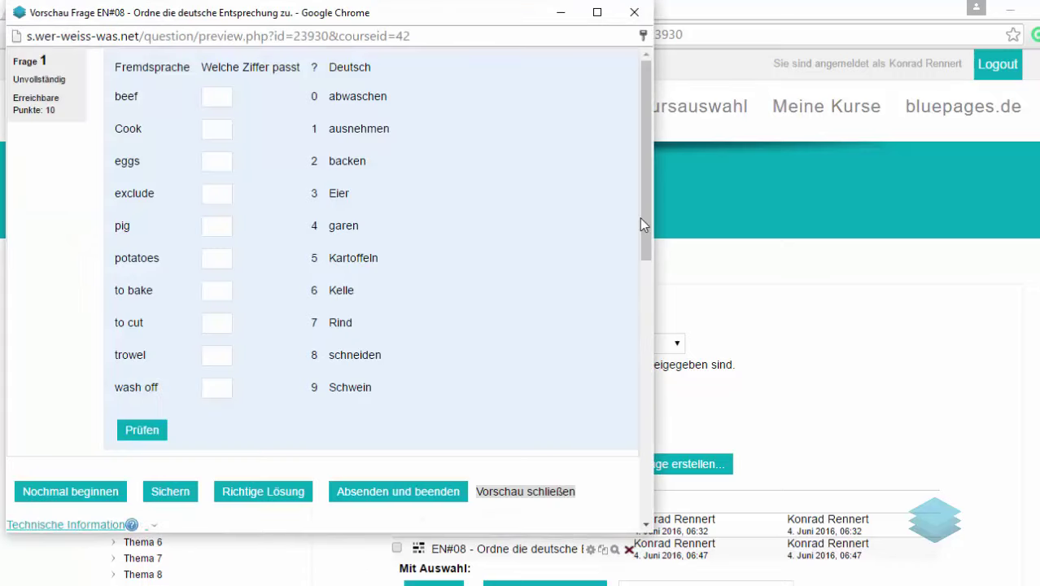
left_click(598, 12)
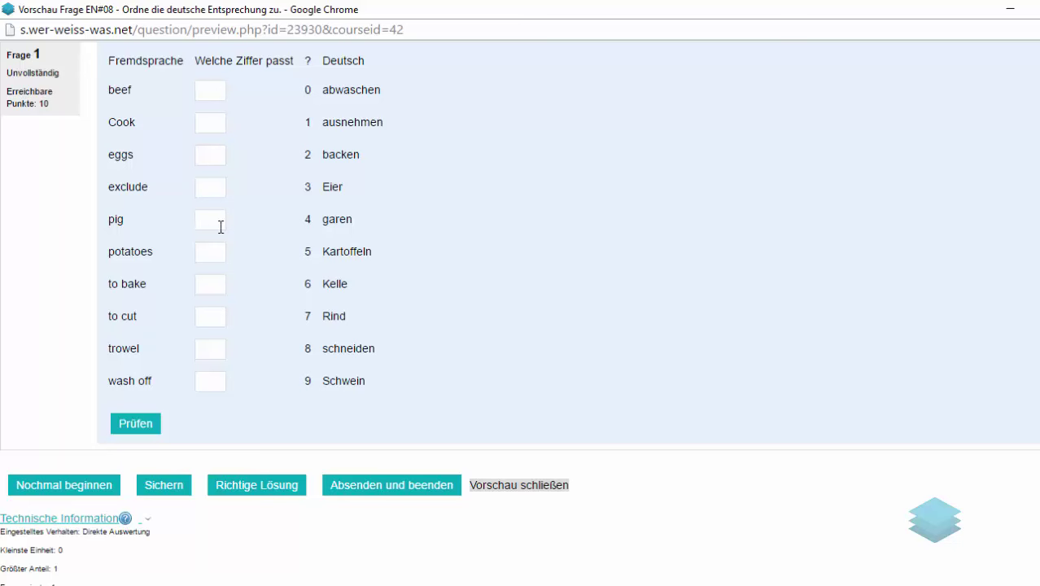
left_click(251, 485)
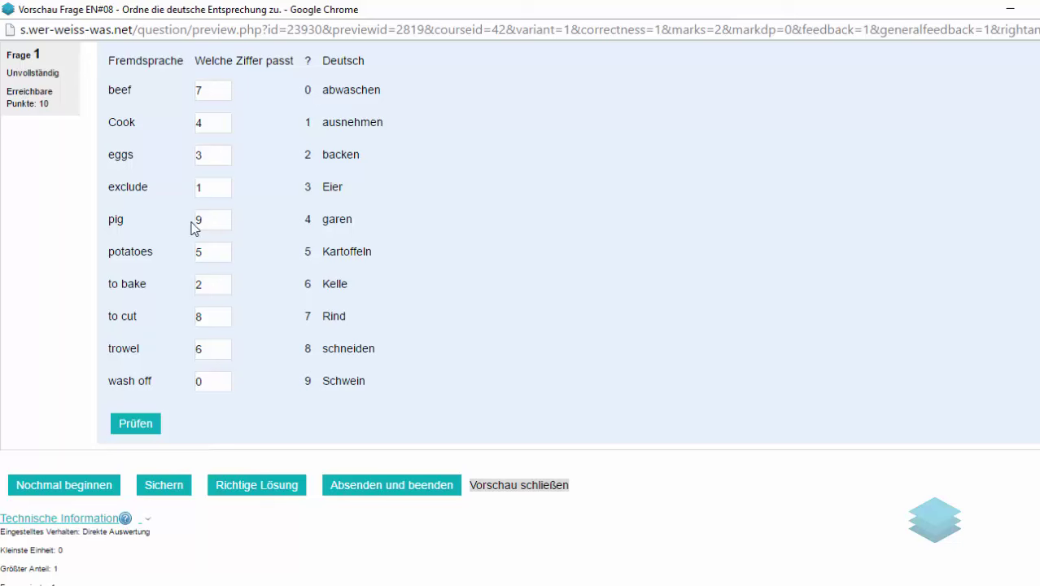
Step: Change the answer for eggs to 9 and for pig to 3, and submit and finish the preview attempt
left_click_drag(207, 157, 196, 155)
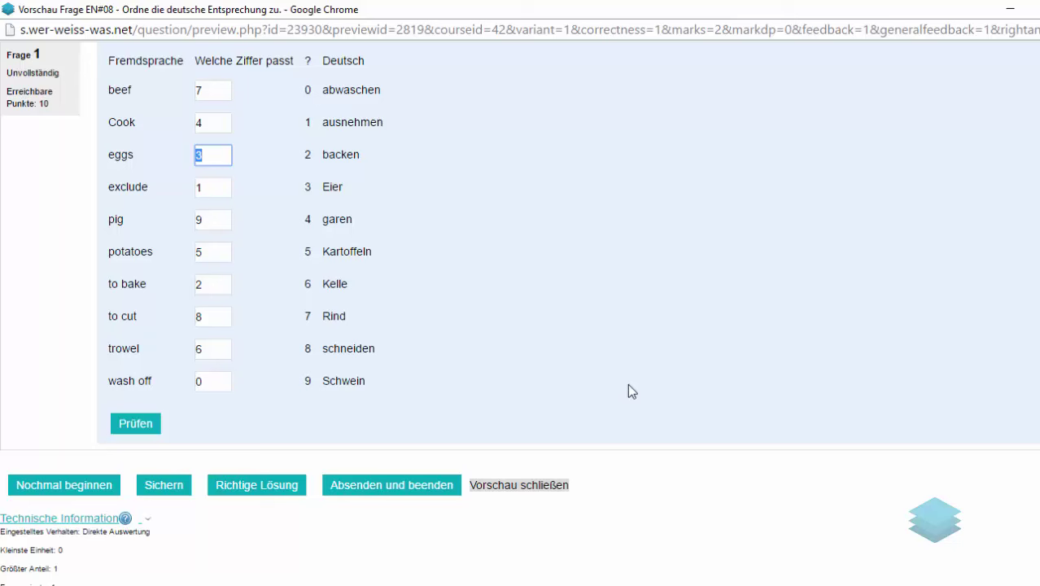
type("^9")
key("BackSpace")
key("BackSpace")
type("9")
left_click_drag(230, 220, 192, 225)
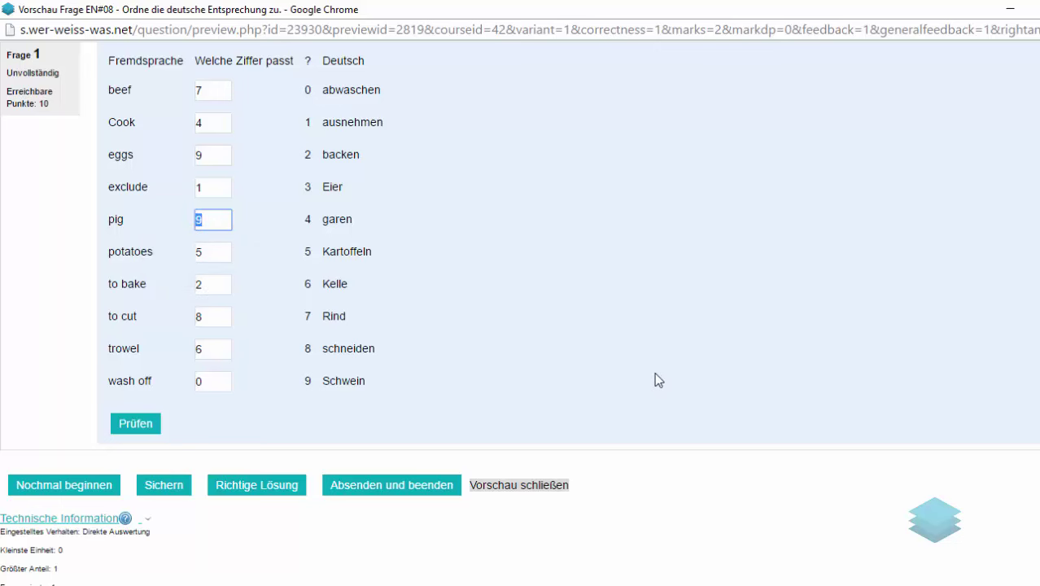
type("3")
left_click(387, 490)
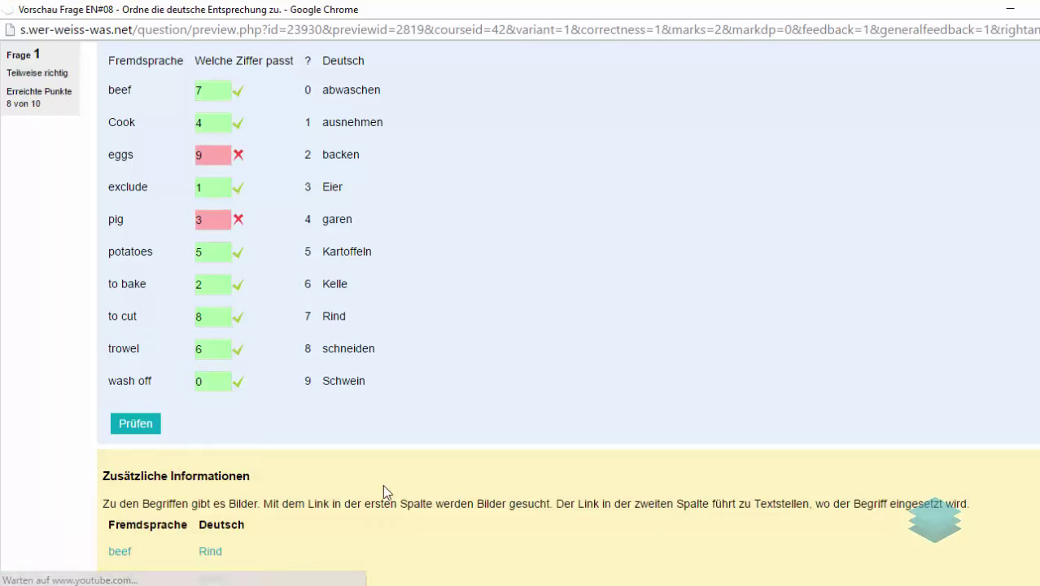
mouse_move(206, 166)
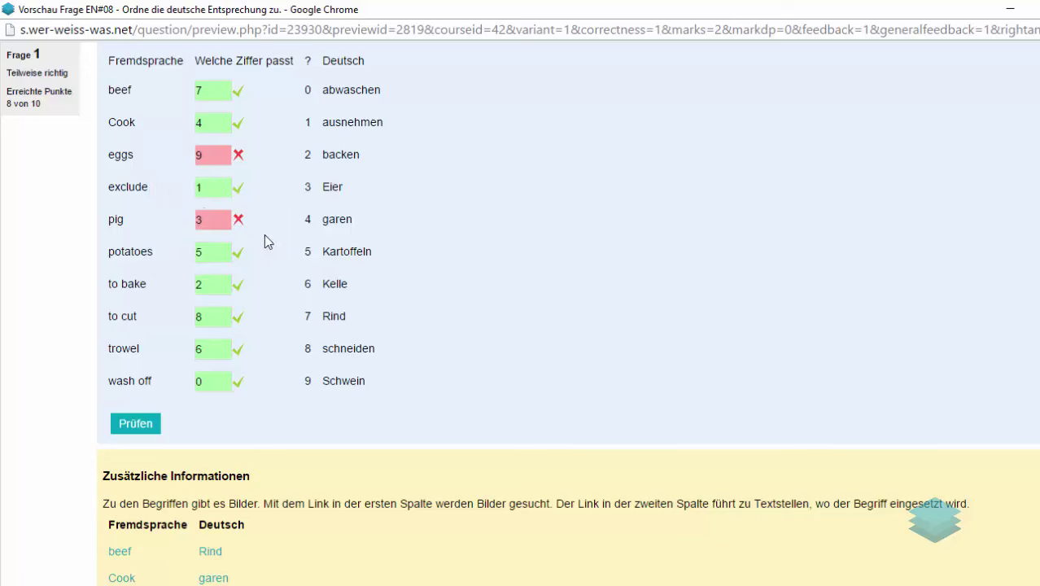
Step: Check the answer feedback for pig, review the Zusätzliche Informationen section and open the image search link for eggs
mouse_move(212, 224)
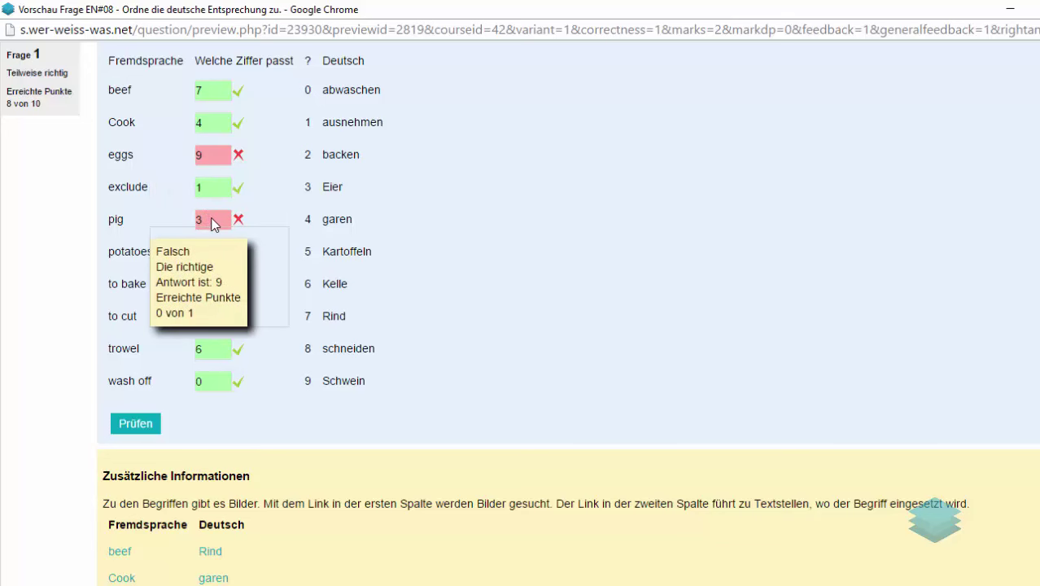
scroll(613, 321, "down", 4)
scroll(613, 325, "down", 1)
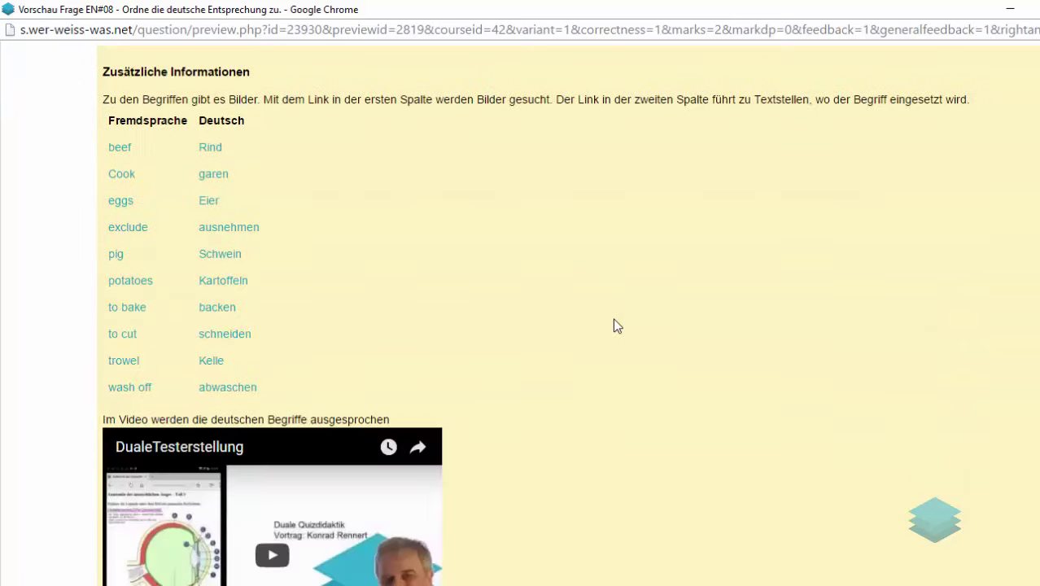
scroll(614, 326, "up", 1)
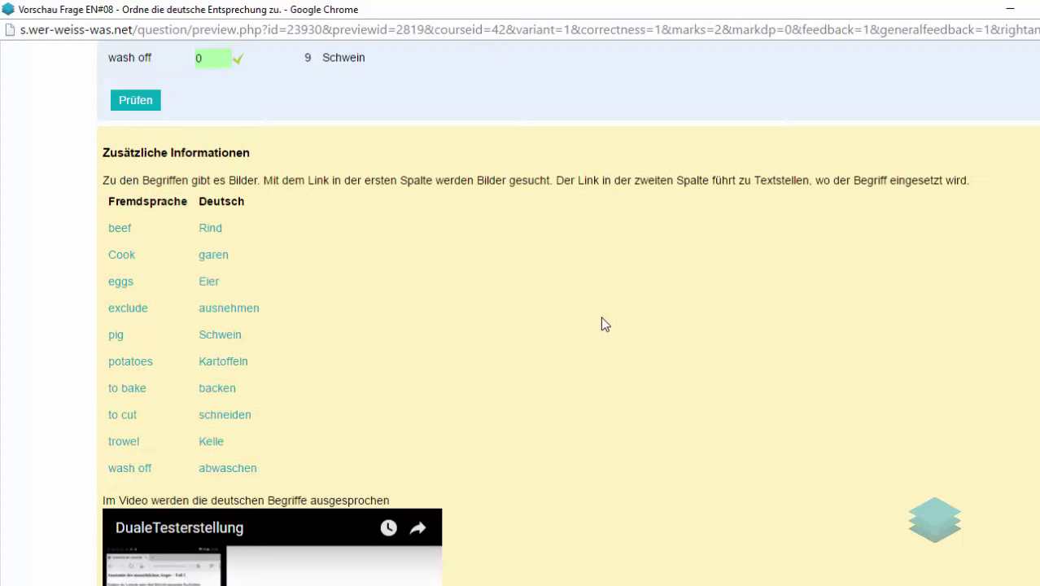
left_click(123, 285)
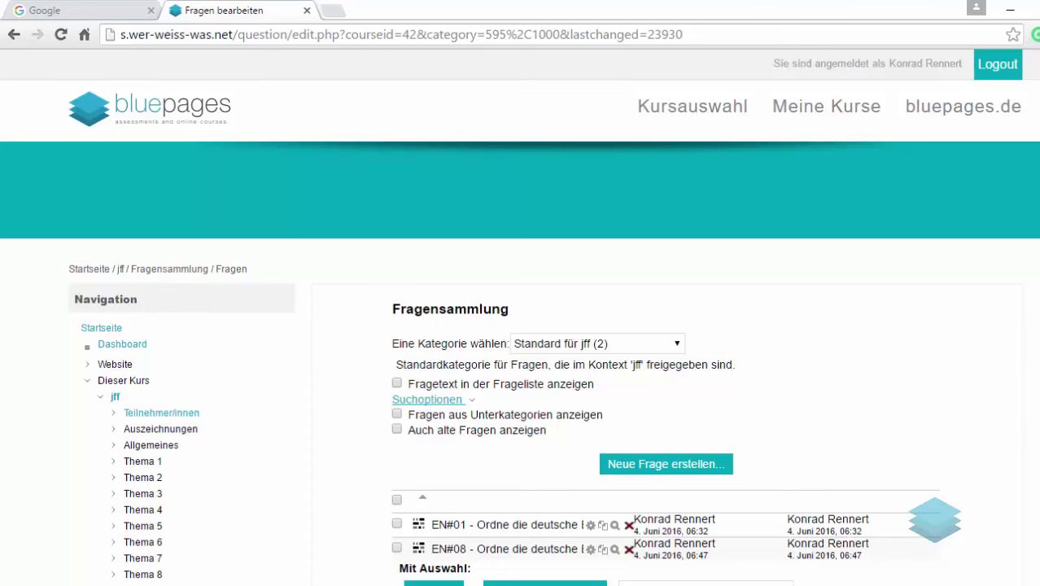
Step: Switch to Excel, select cell E74 with the EN#08 question code and shrink the formula bar to one line
key("alt+Tab")
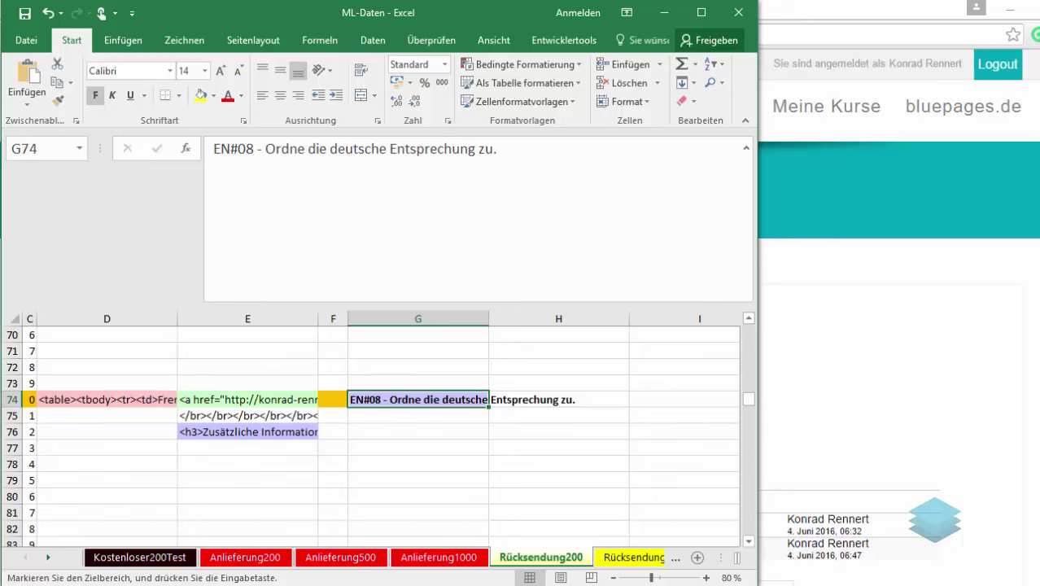
left_click(244, 400)
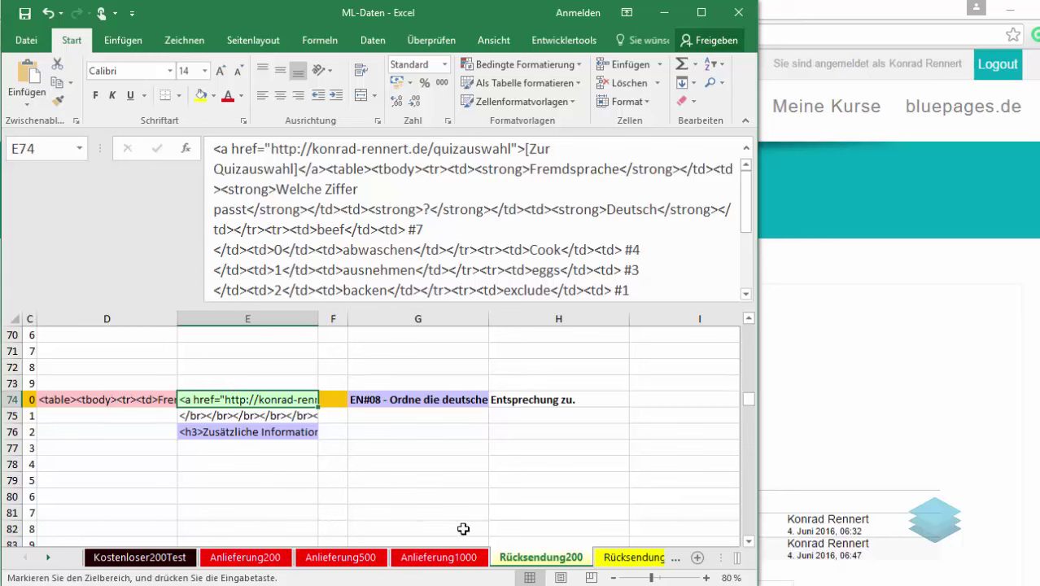
key("Left")
key("Left")
key("Left")
key("Left")
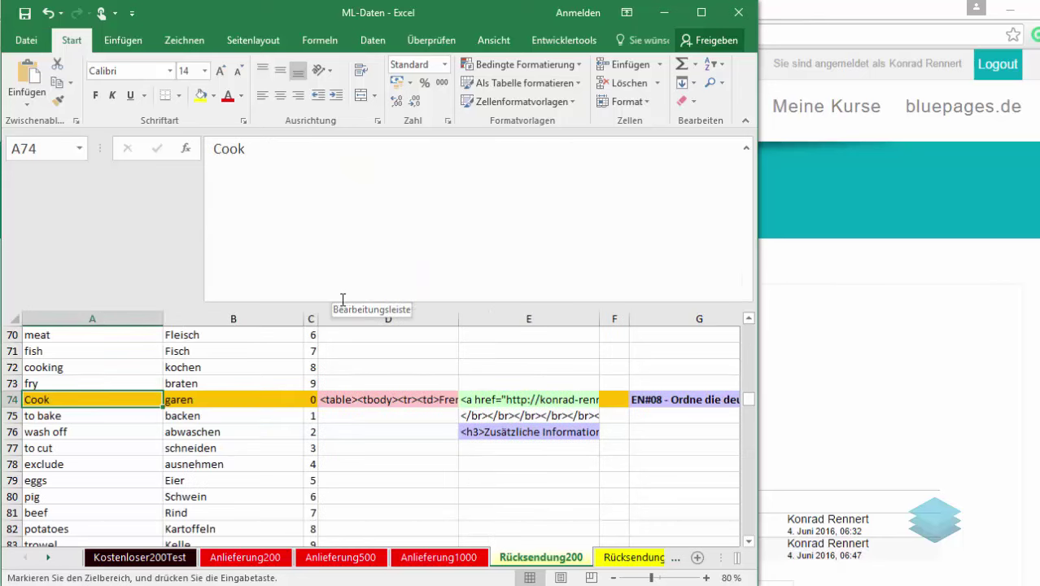
left_click(474, 398)
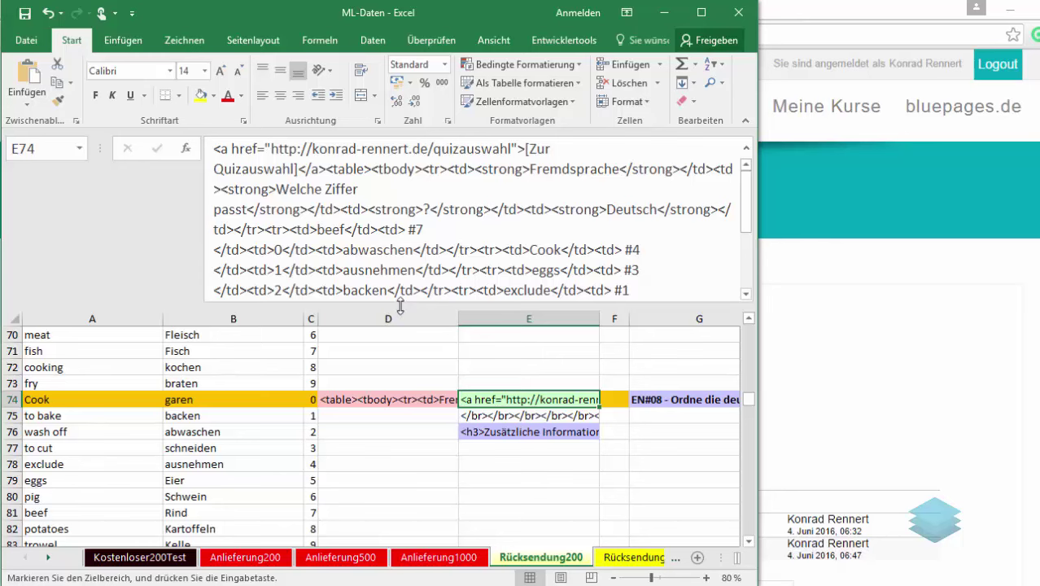
left_click_drag(398, 283, 402, 201)
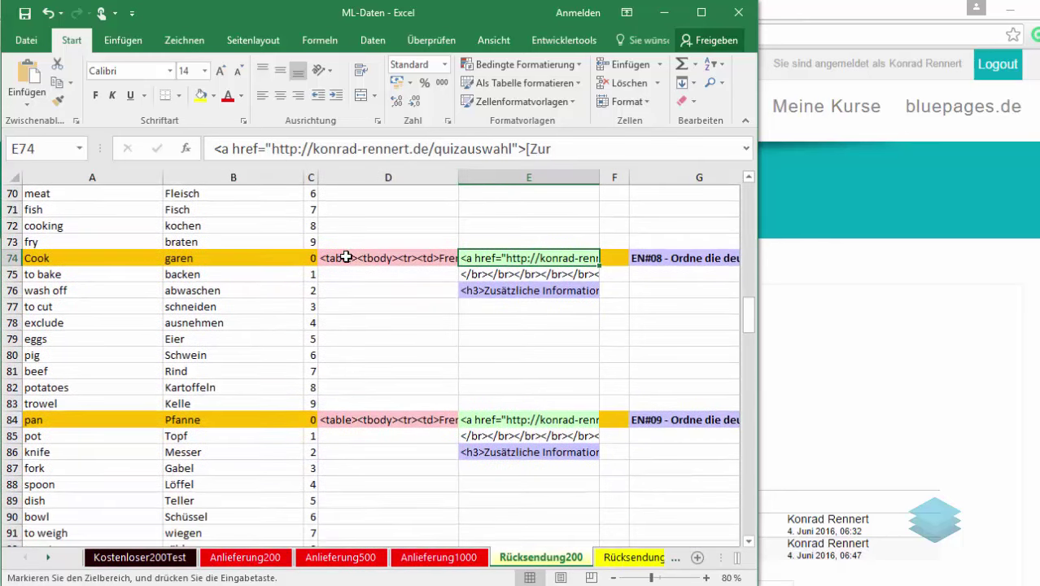
Step: Copy cells E74:E76, which hold the EN#08 question code, line breaks and additional information
left_click_drag(497, 258, 489, 290)
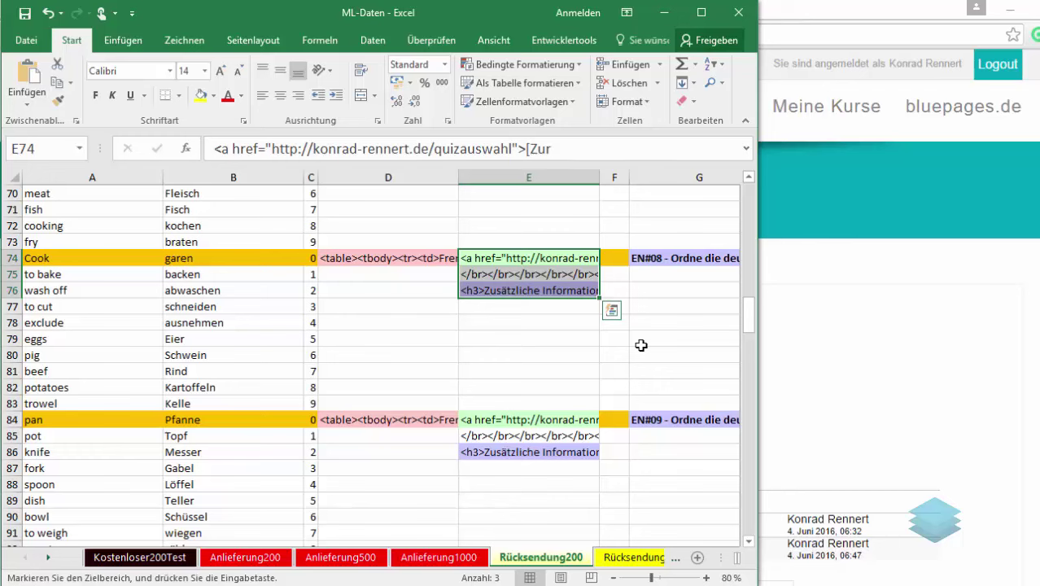
left_click(642, 345)
left_click_drag(516, 258, 522, 288)
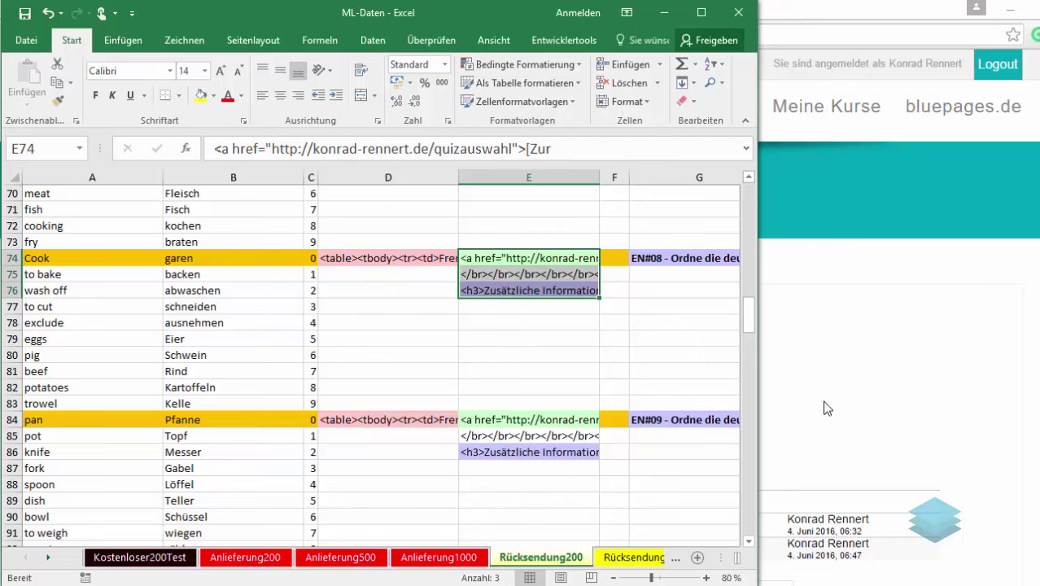
right_click(554, 274)
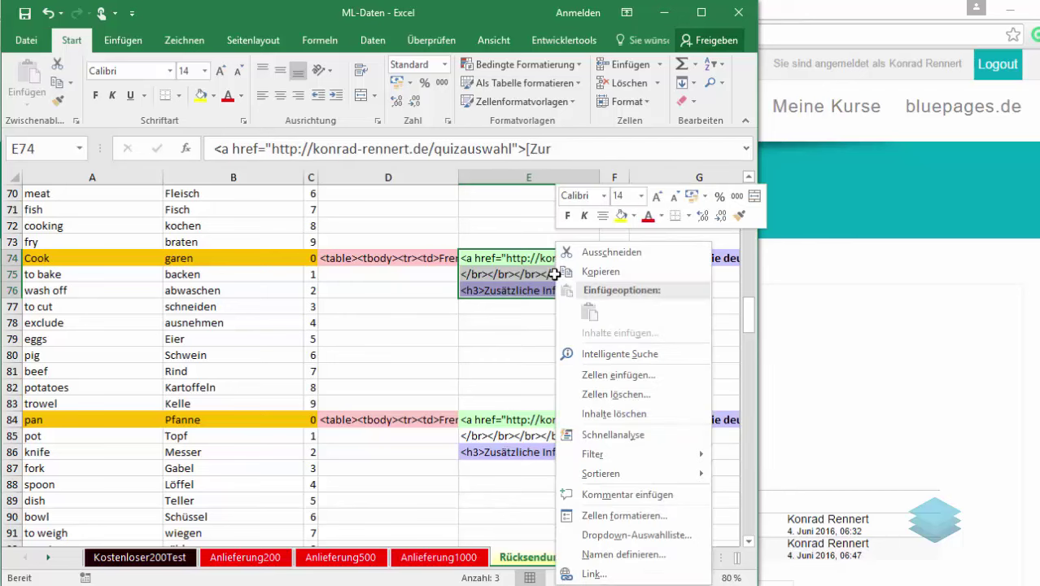
left_click(609, 272)
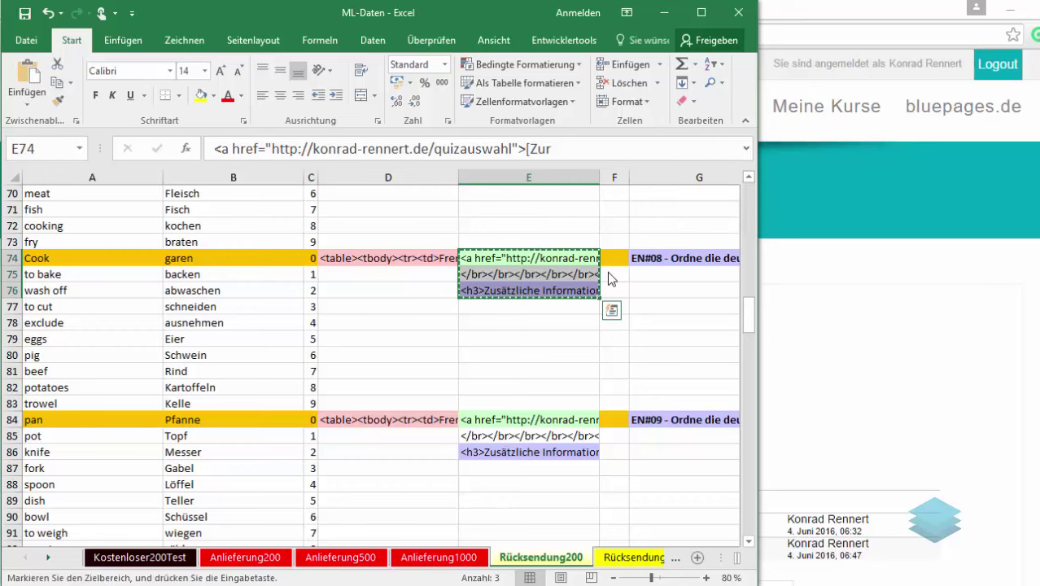
Step: Switch to Chrome, open the Lückentext-Editor at quizdidaktik.de/lueckedit and paste the copied code as the gap text
left_click(868, 337)
left_click(82, 9)
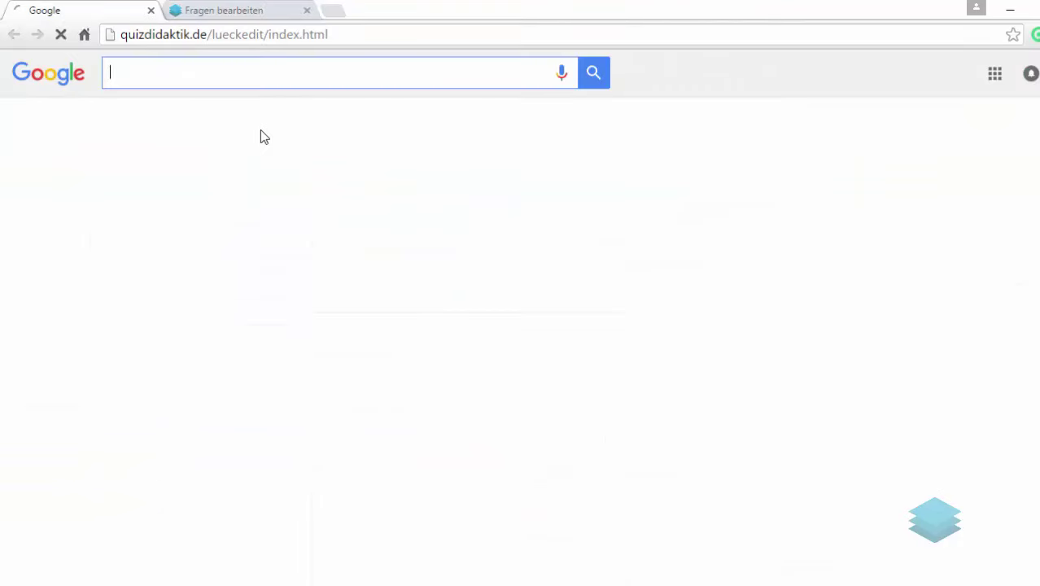
left_click(241, 78)
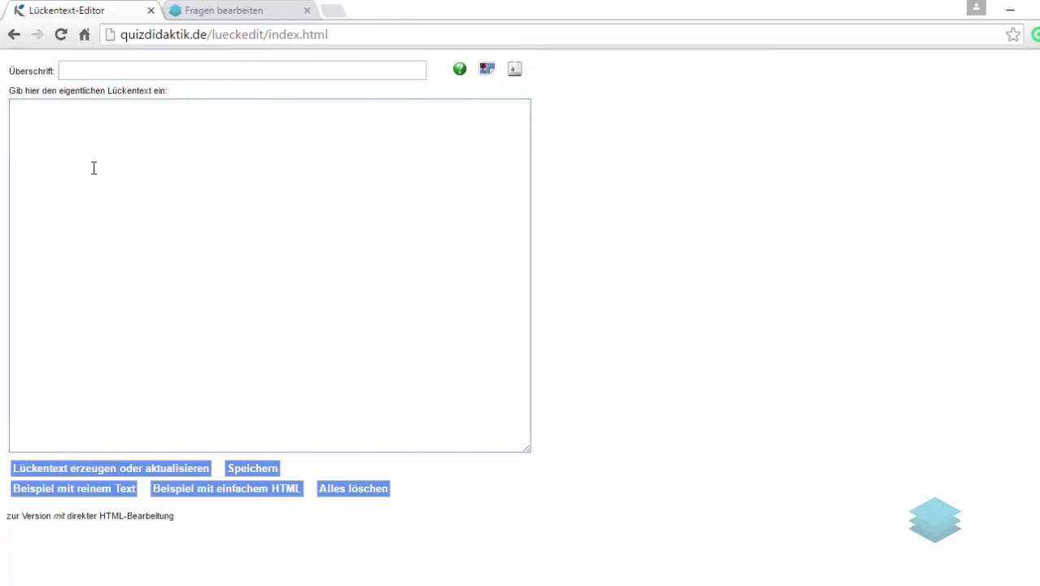
left_click(48, 122)
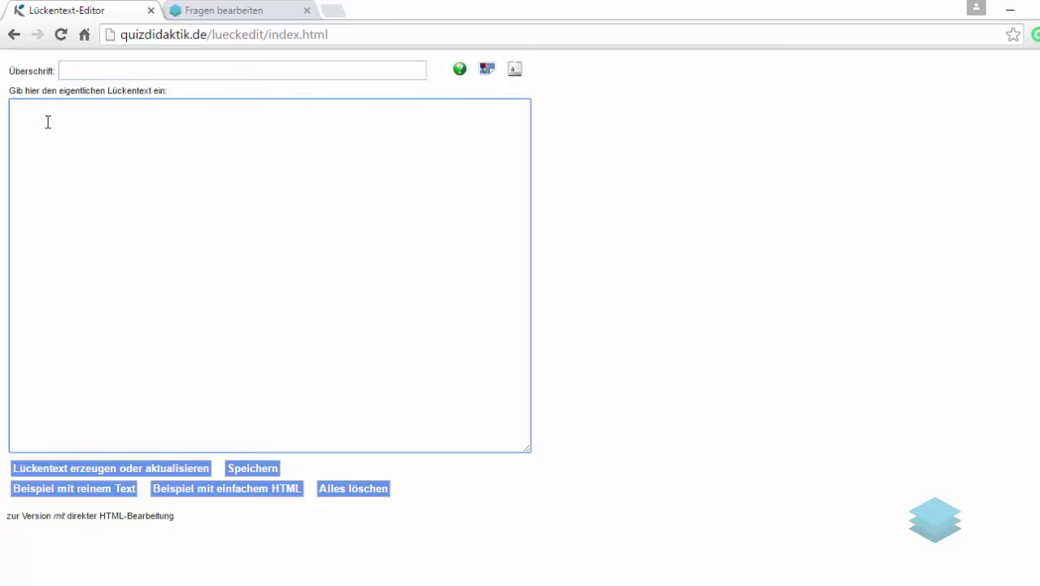
key("ctrl+v")
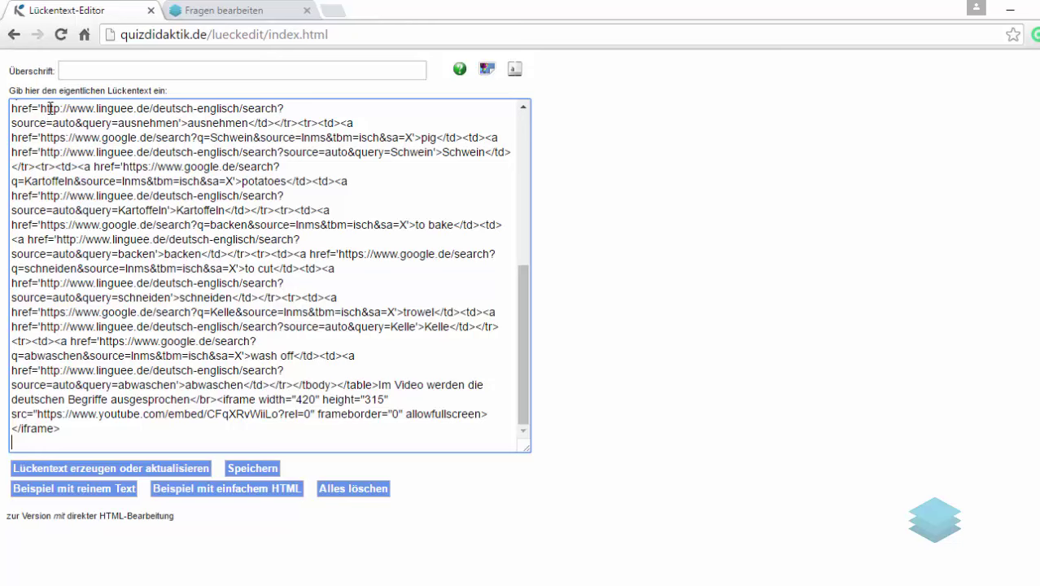
Step: Switch to Excel and copy the EN#08 heading from cell G74
left_click(472, 583)
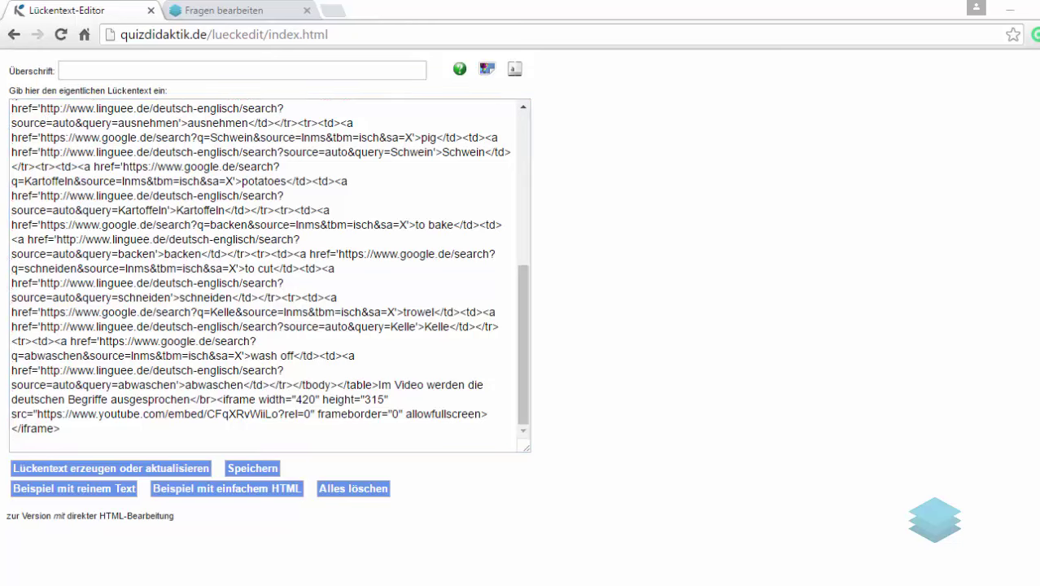
left_click(472, 582)
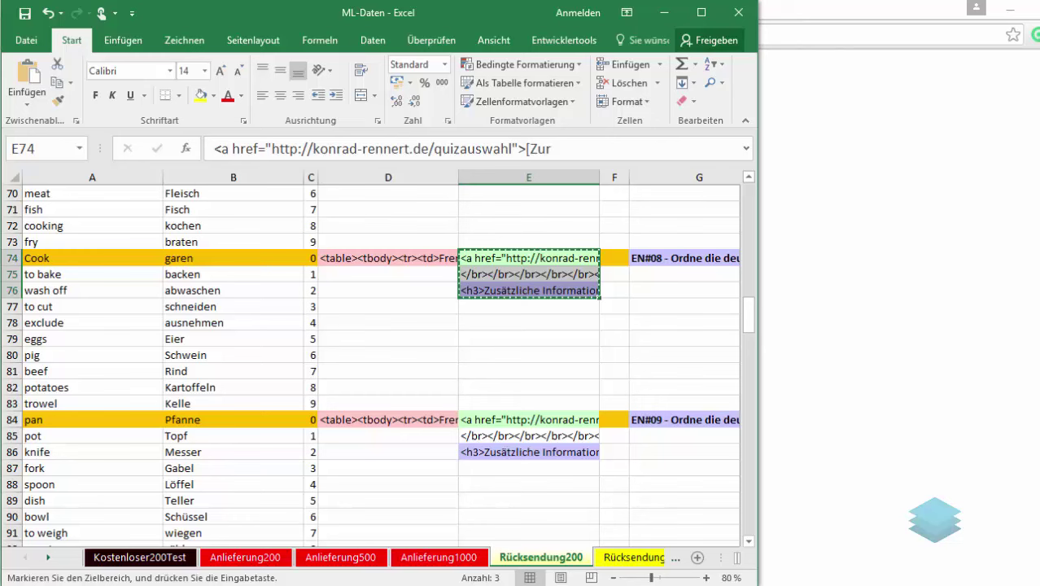
left_click(675, 258)
right_click(675, 258)
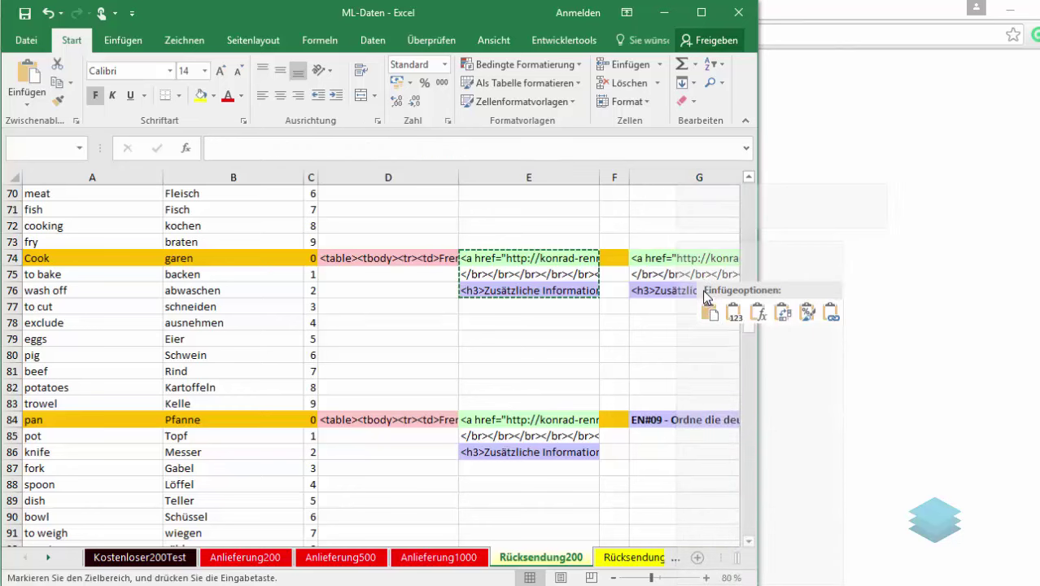
left_click(696, 271)
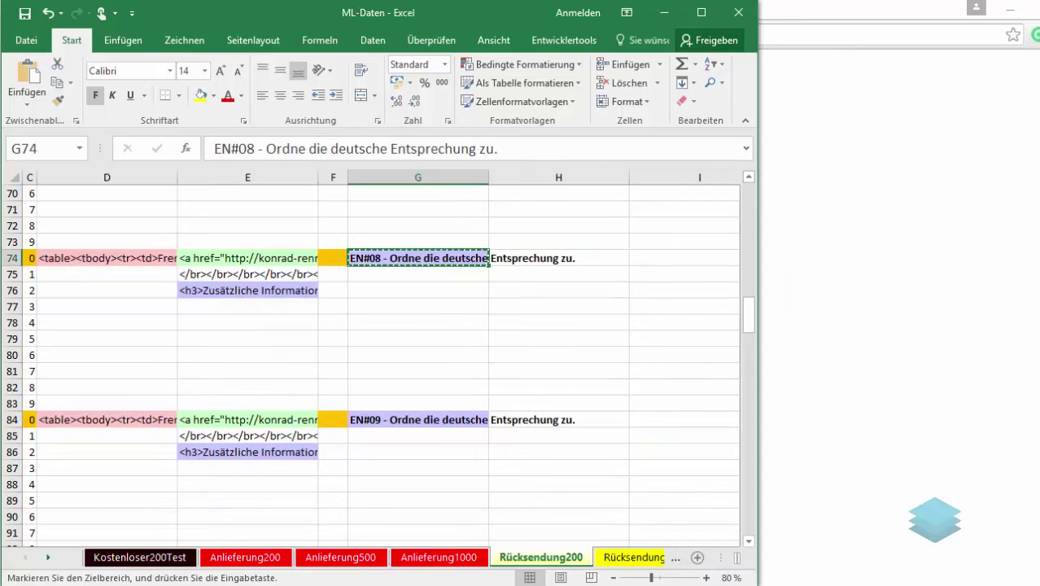
Step: Back in the Lückentext-Editor in Chrome, paste the EN#08 heading as the Überschrift and generate the Lückentext
left_click(919, 412)
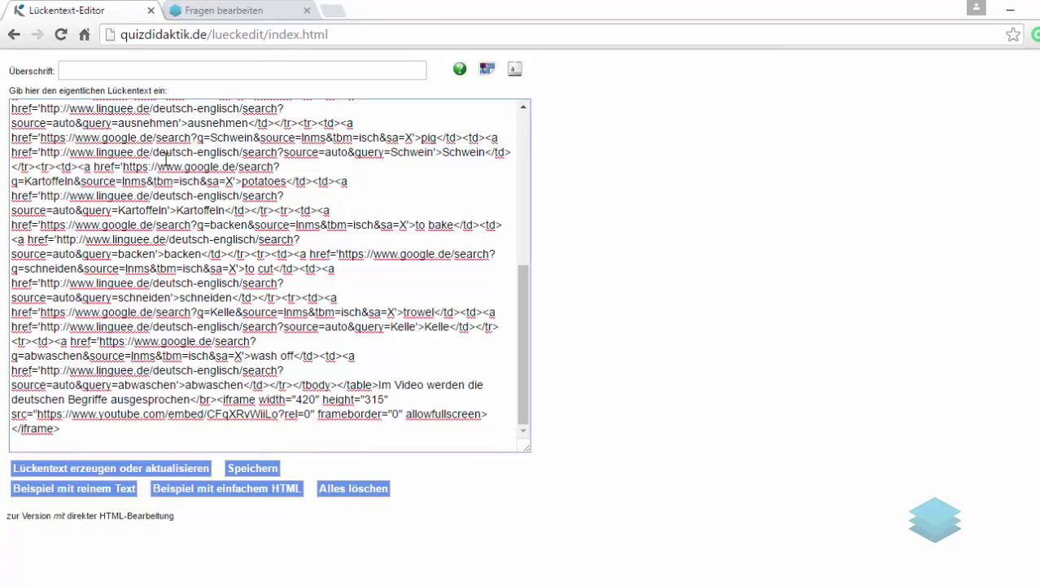
left_click(85, 70)
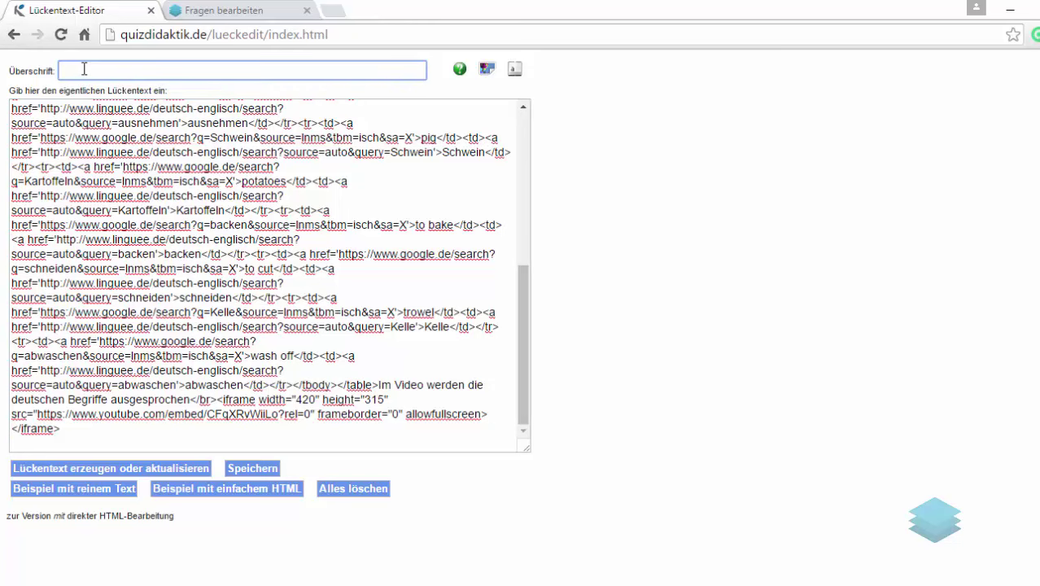
right_click(82, 69)
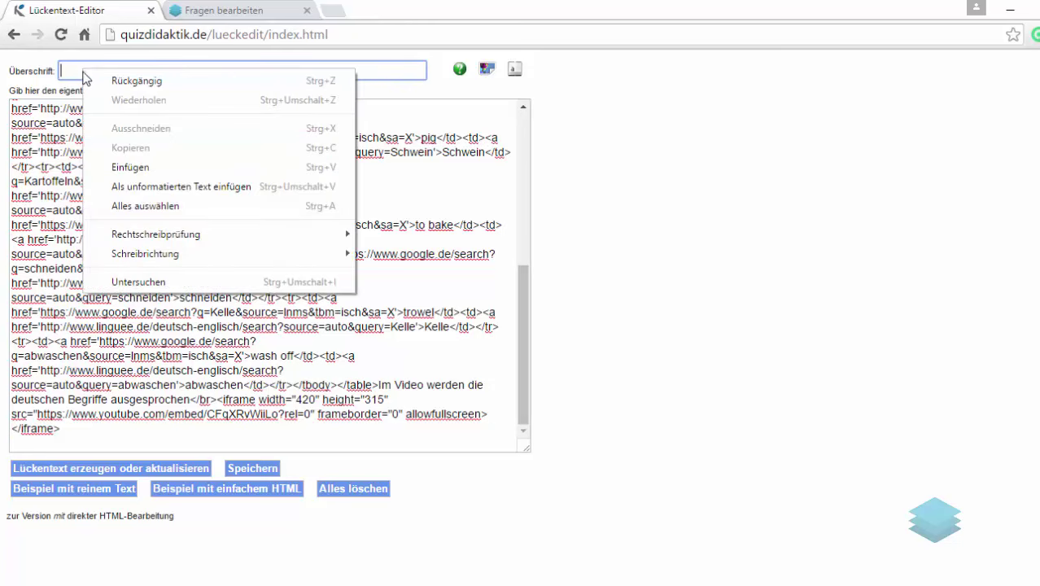
left_click(124, 165)
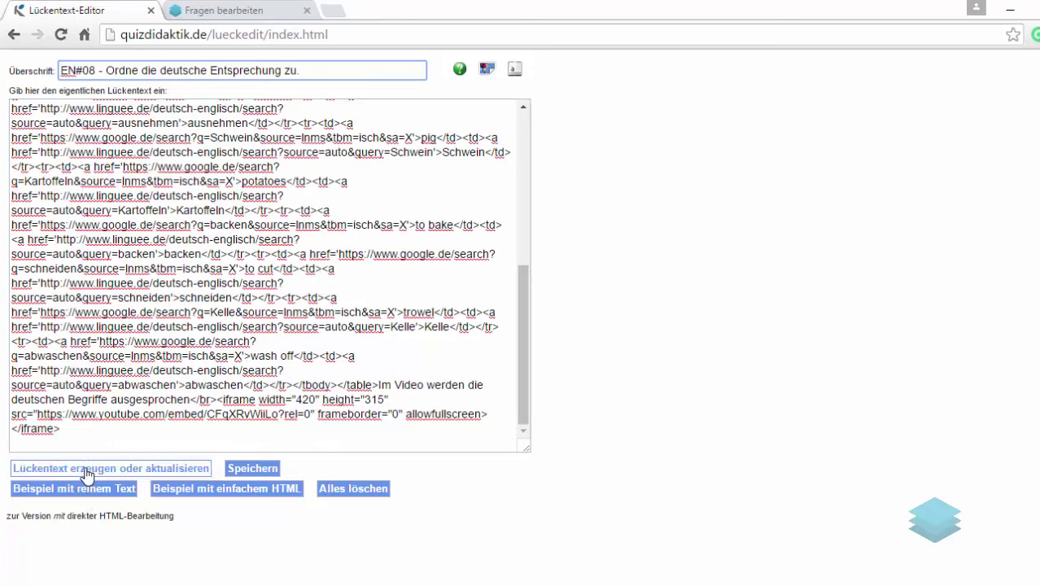
left_click(88, 472)
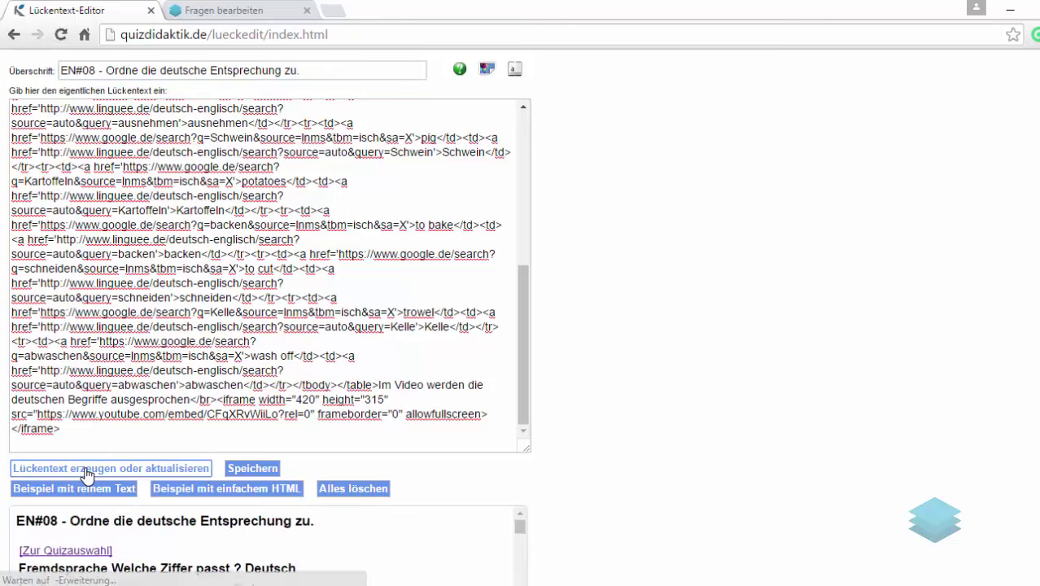
Step: Look through the generated Lückentext preview, save it as an HTML file and open the downloaded file
scroll(432, 528, "down", 2)
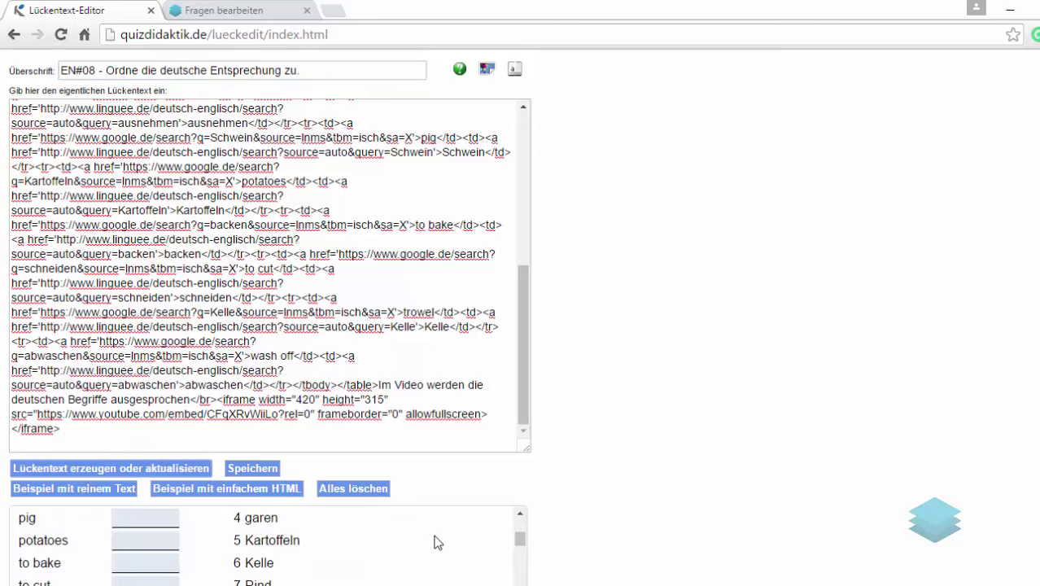
scroll(437, 531, "down", 3)
scroll(437, 530, "down", 5)
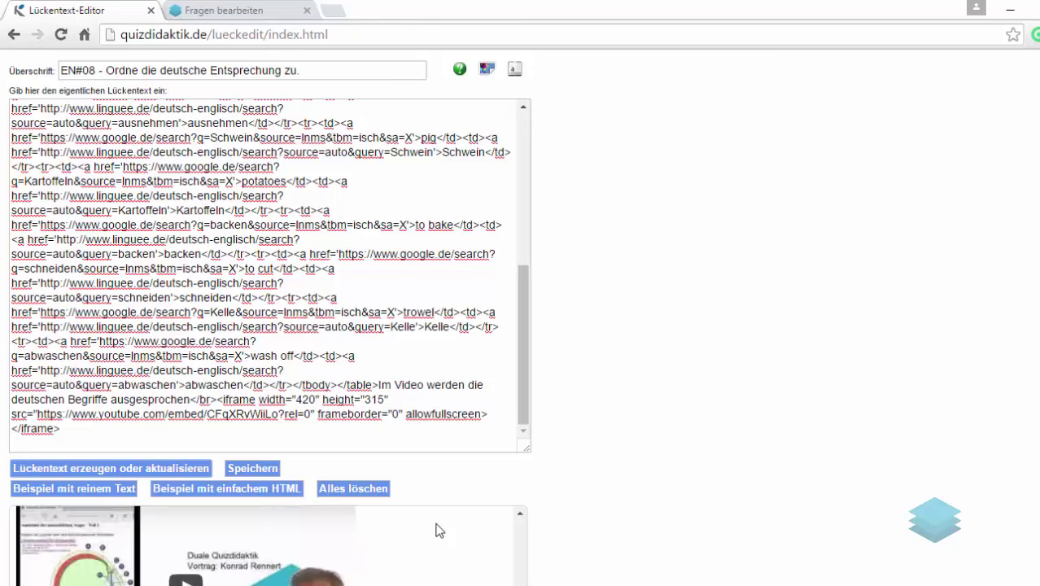
scroll(437, 530, "up", 10)
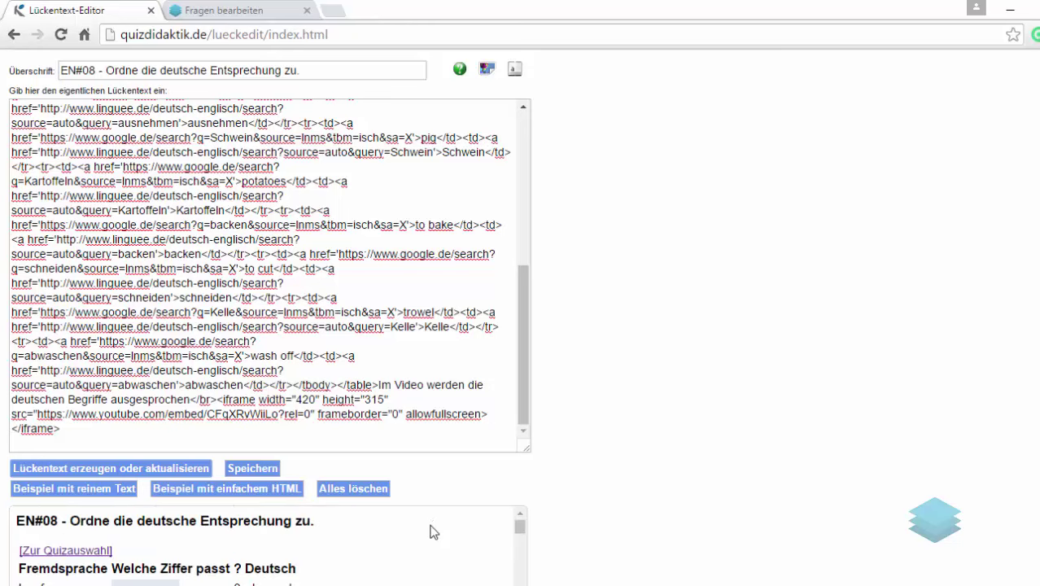
left_click(246, 472)
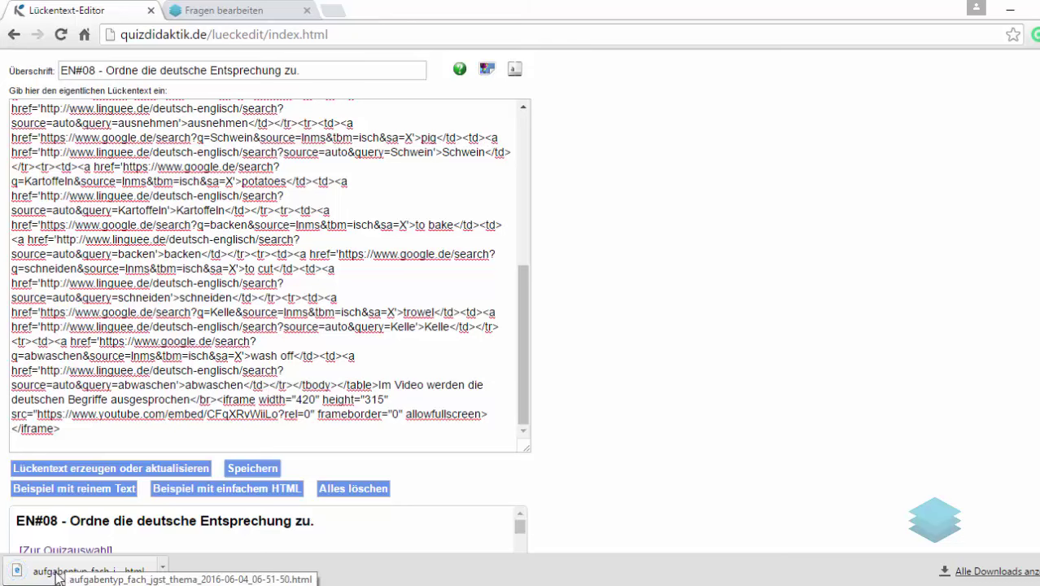
left_click(51, 576)
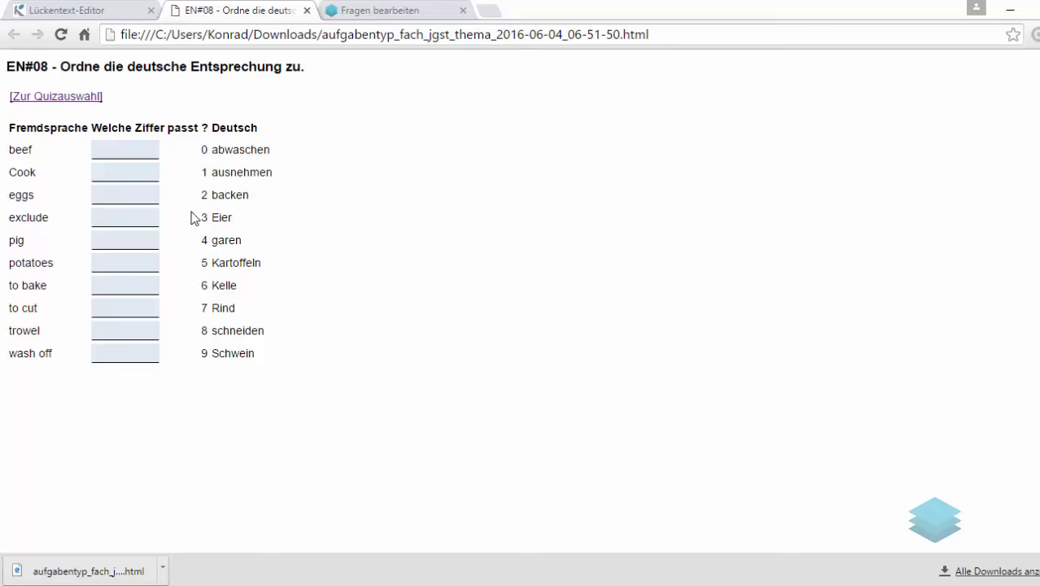
Step: Fill the ten quiz gaps, entering 7 for beef, 0 for wash off and nonsense text such as klnkn in the gaps between
left_click(133, 150)
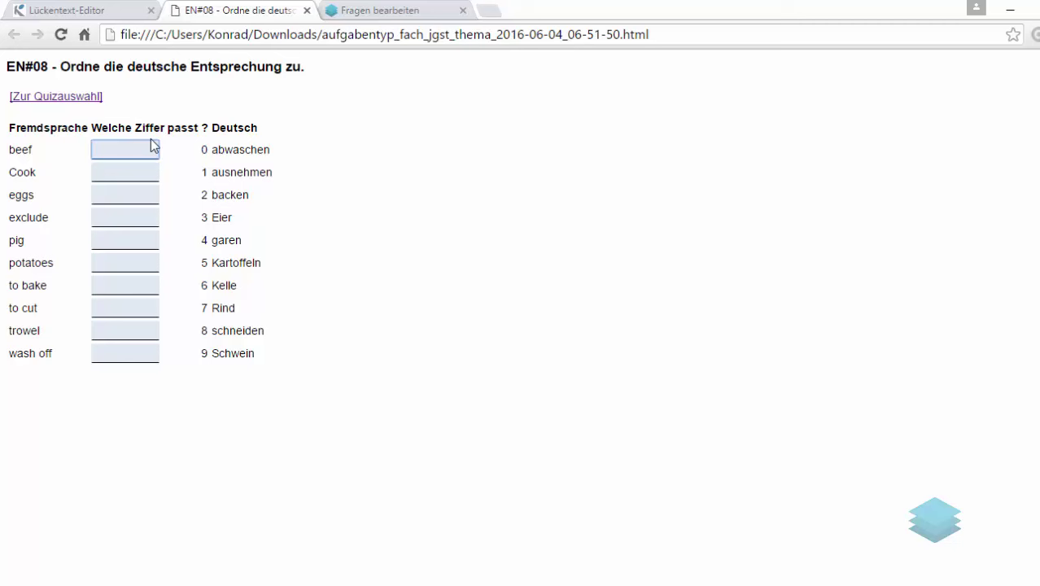
type("7")
key("Tab")
type("4lnkn")
key("Tab")
type("kn")
key("Tab")
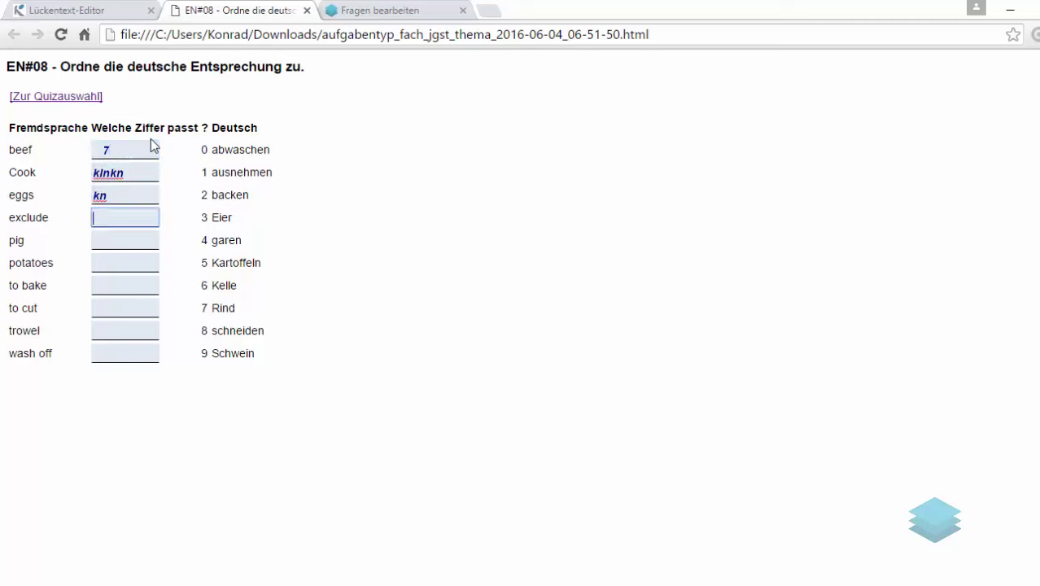
type("knk.n")
key("Tab")
type(".knkn")
key("Tab")
type(".kn.kn")
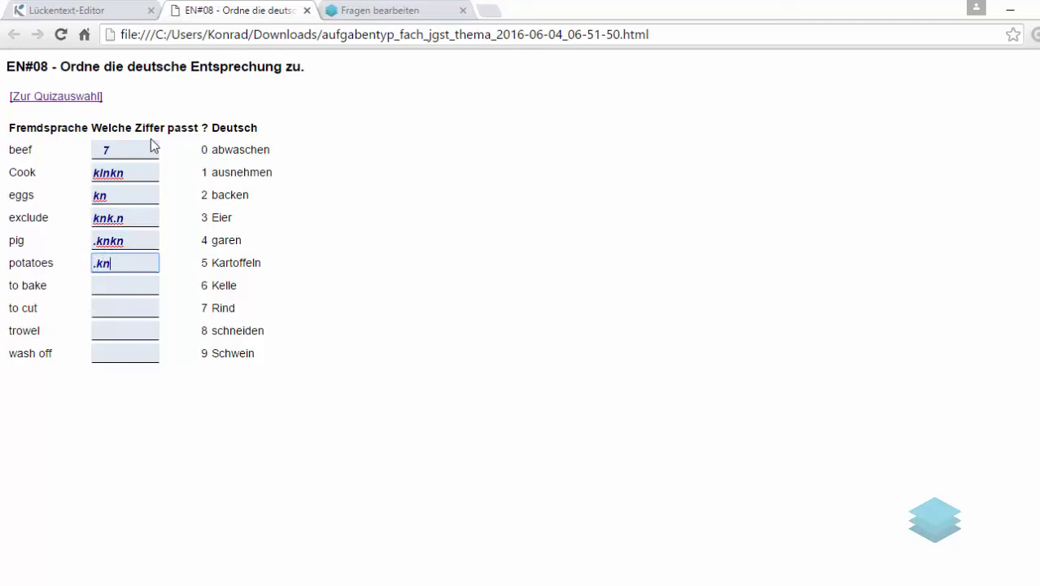
key("Tab")
type(".kkn.mb")
key("Tab")
type(".bj.mb")
key("Tab")
type(".mb")
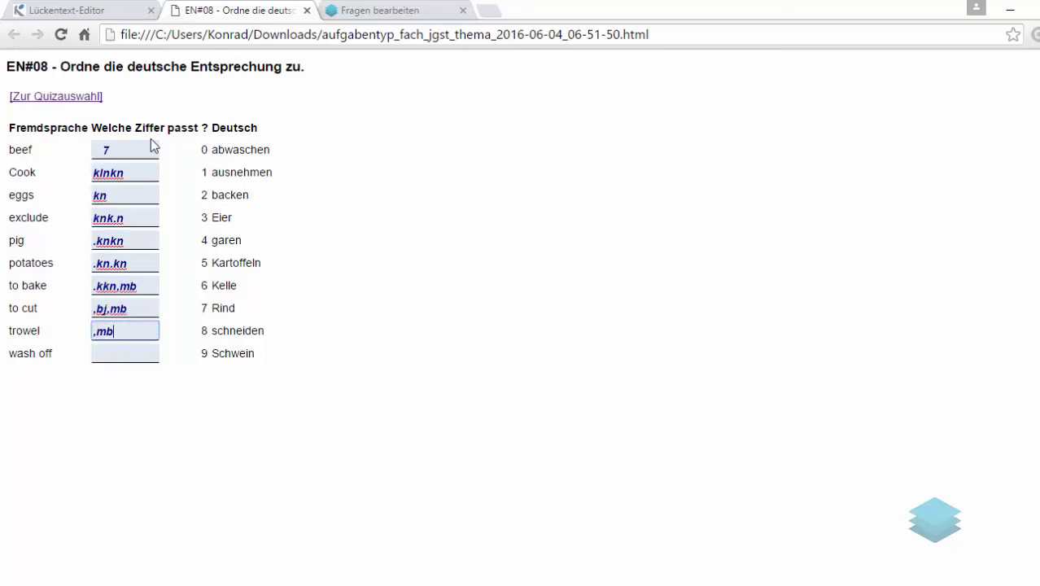
key("Tab")
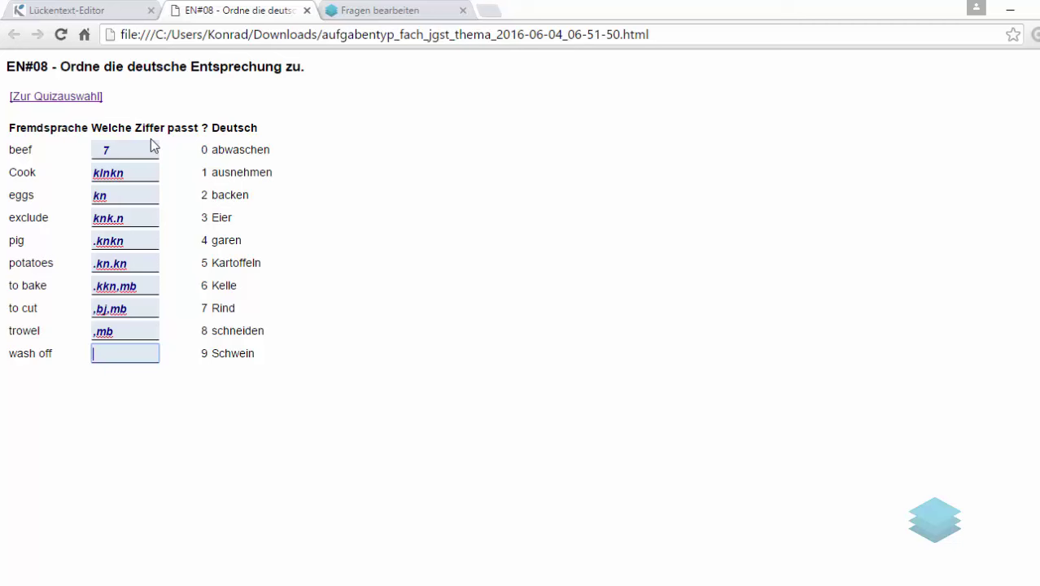
type("0")
Step: Try to have the filled-in quiz evaluated, dismiss the message and return to the gaps
scroll(204, 203, "down", 3)
scroll(209, 218, "down", 5)
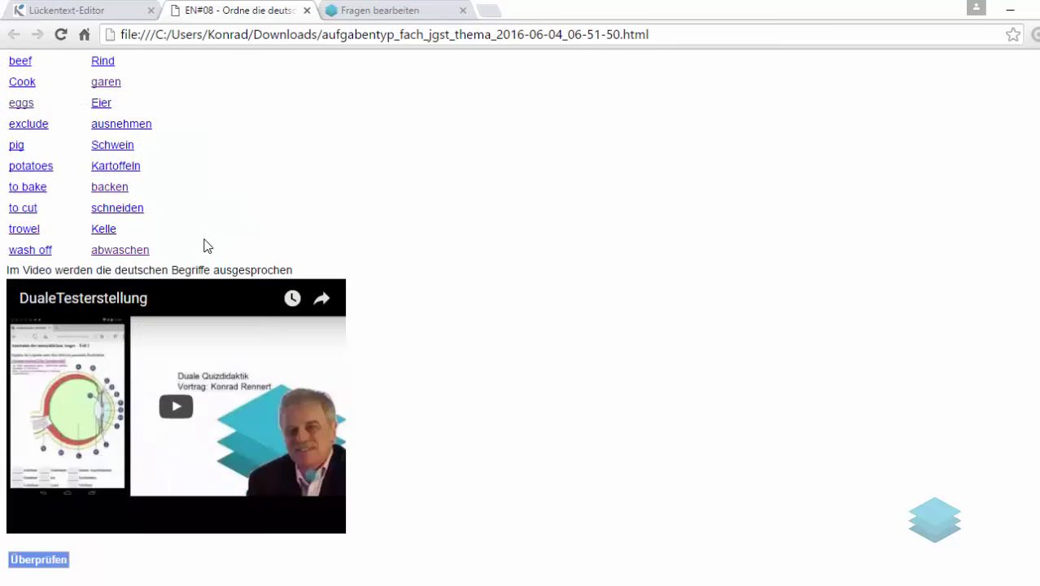
left_click(40, 537)
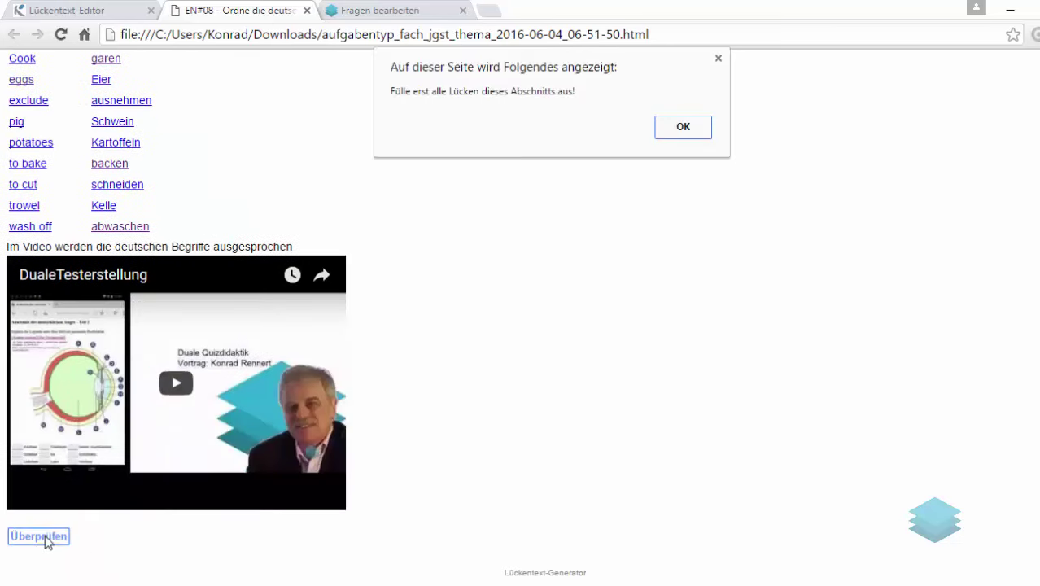
left_click(685, 130)
scroll(573, 241, "up", 8)
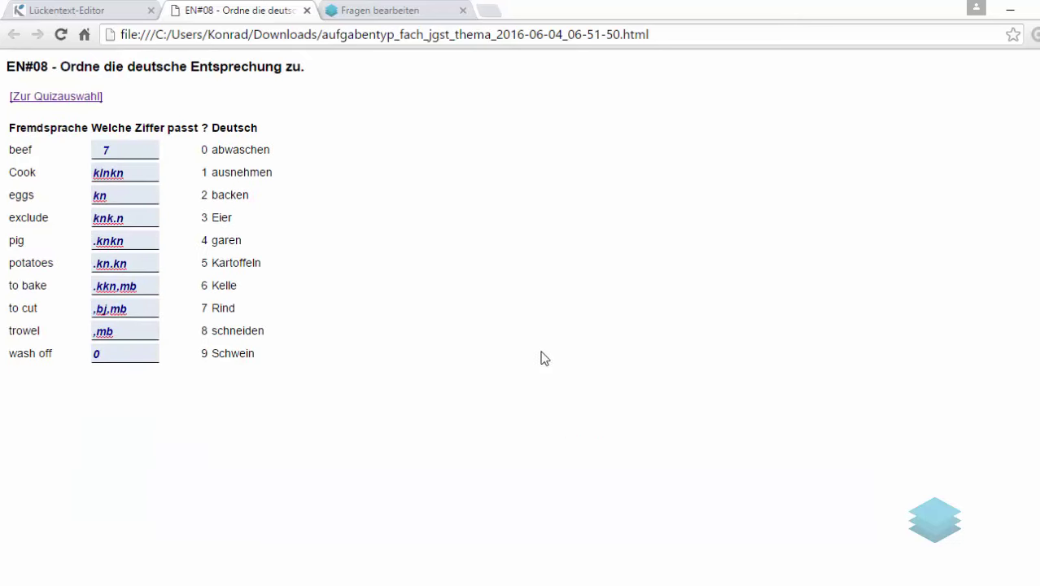
Step: Return to the wash off gap, have the quiz evaluated again and close the score message
left_click(130, 354)
scroll(351, 433, "down", 10)
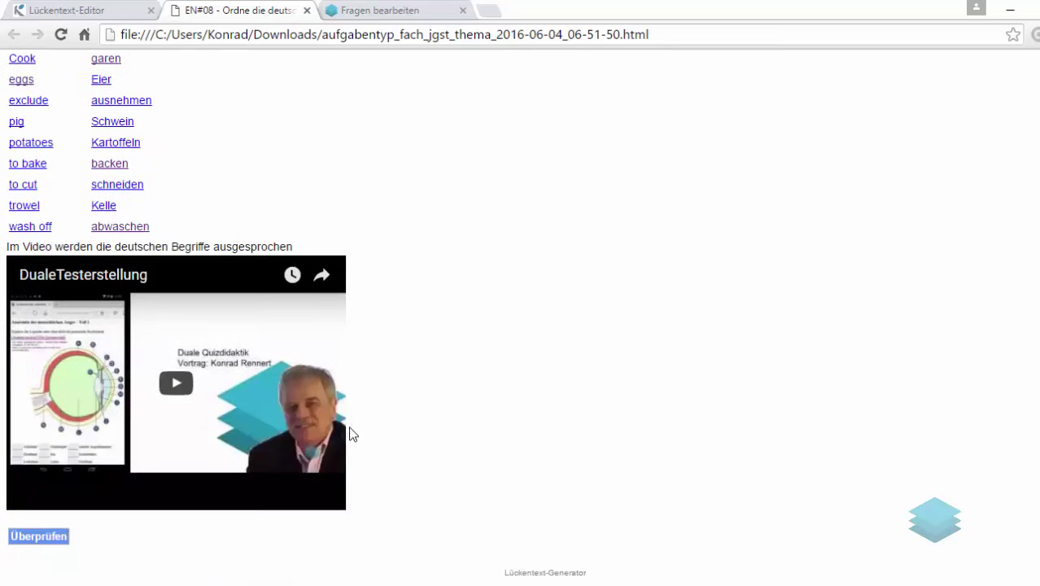
left_click(43, 536)
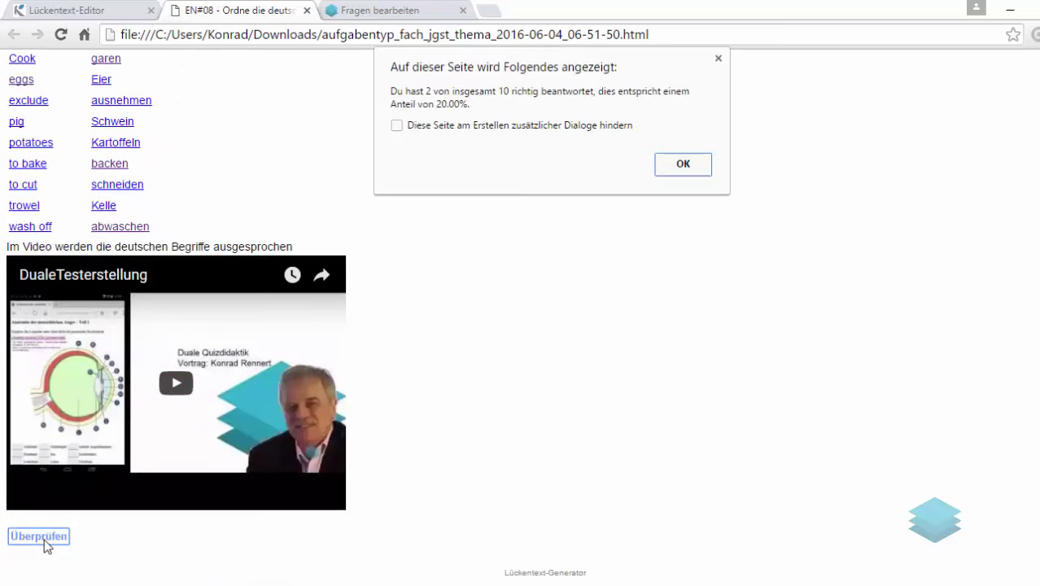
left_click(691, 166)
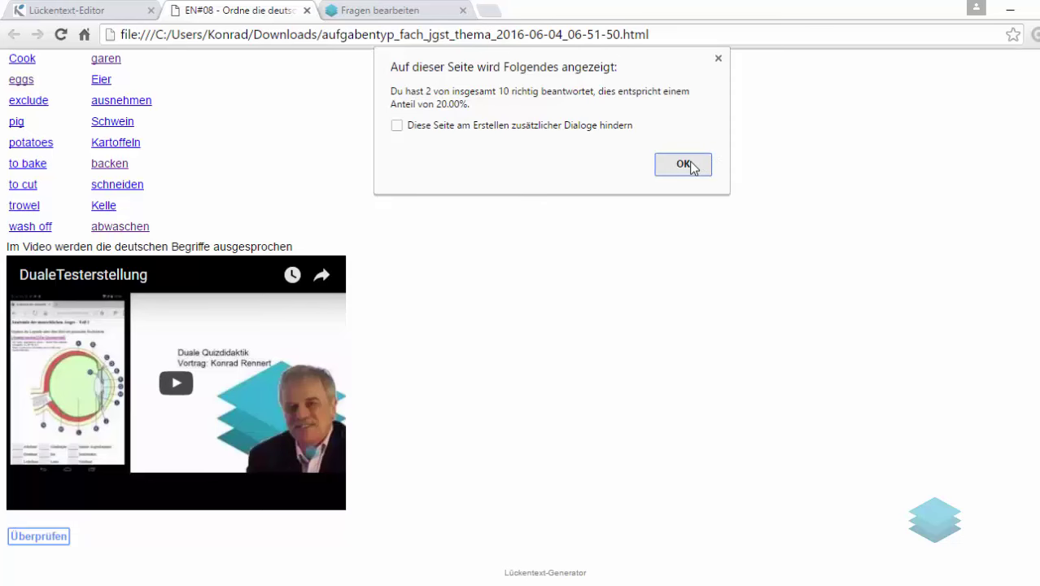
Step: Review the corrections in the evaluated quiz, including the rows for Cook, pig and to cut
scroll(561, 294, "up", 8)
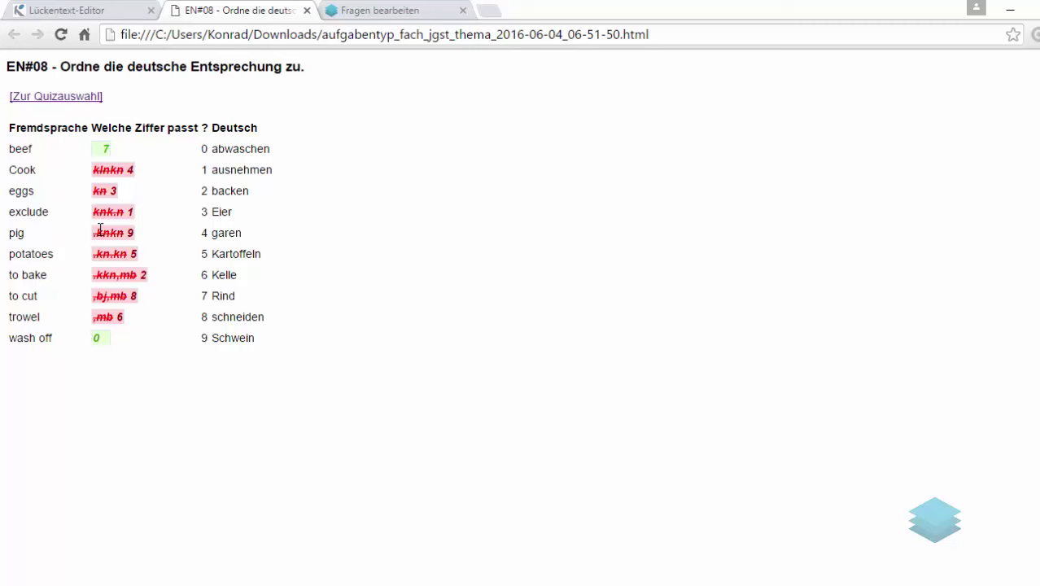
left_click(107, 172)
left_click(120, 241)
left_click(128, 295)
left_click(565, 475)
Step: Test the Eier text link and the eggs image link under Zusätzliche Informationen, returning to the quiz page after each
scroll(737, 546, "down", 10)
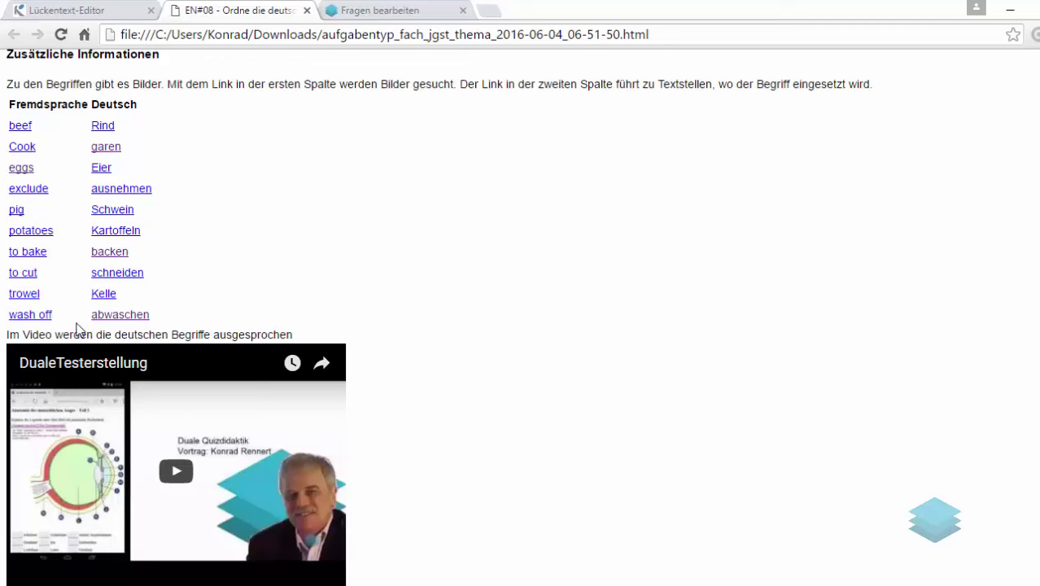
left_click(102, 169)
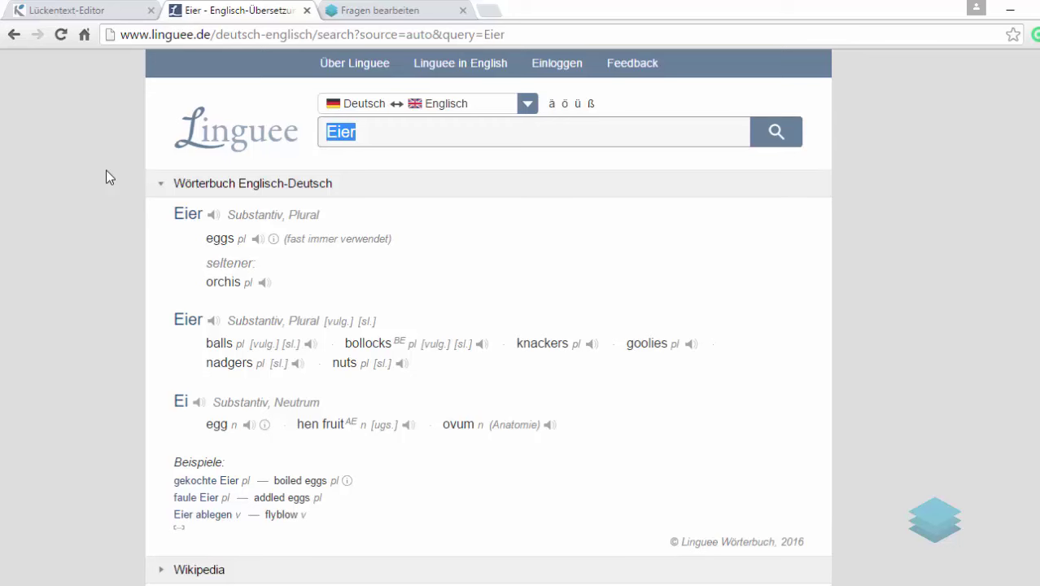
left_click(13, 35)
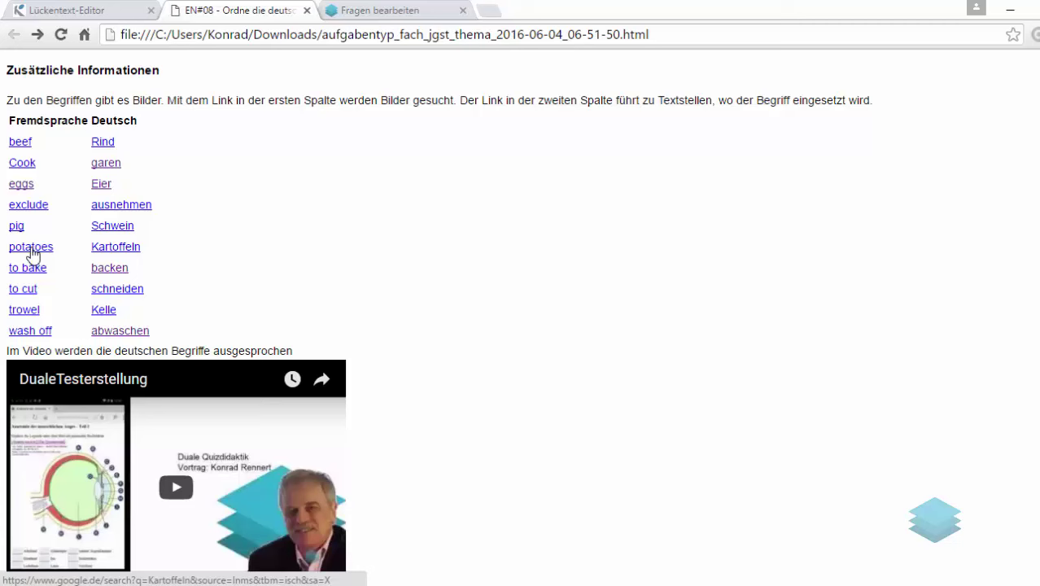
left_click(18, 185)
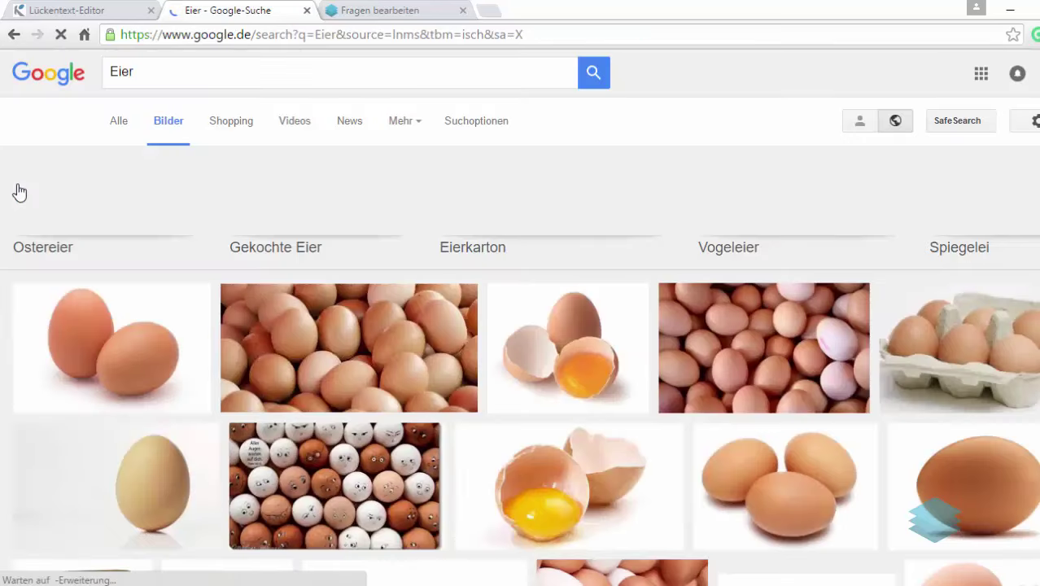
left_click(14, 36)
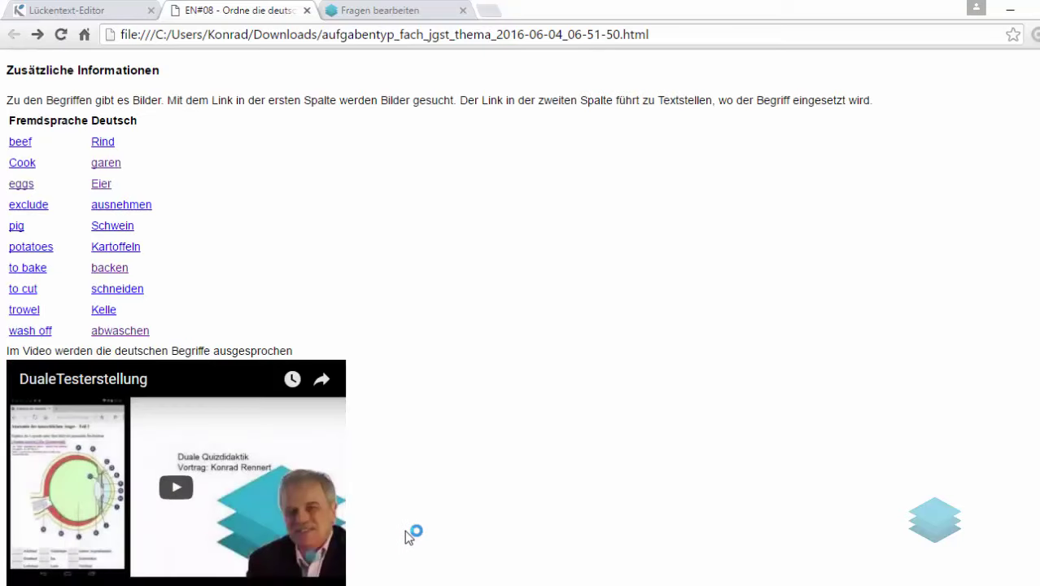
scroll(390, 514, "up", 7)
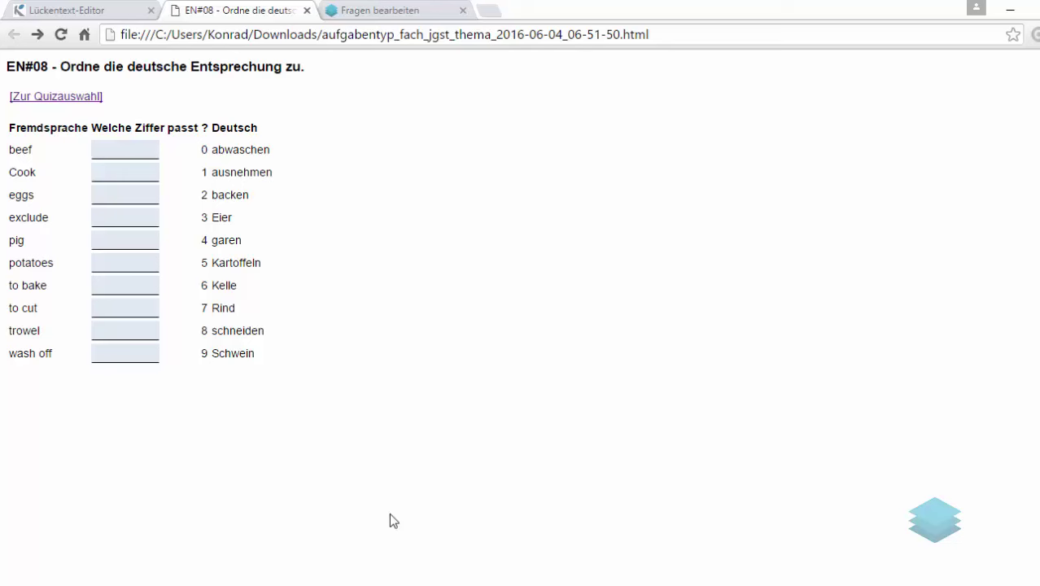
Step: Switch to the ML-Daten workbook in Excel and view the Anlieferung200, Anlieferung500 and Anlieferung1000 sheets in turn
mouse_move(456, 585)
mouse_move(614, 585)
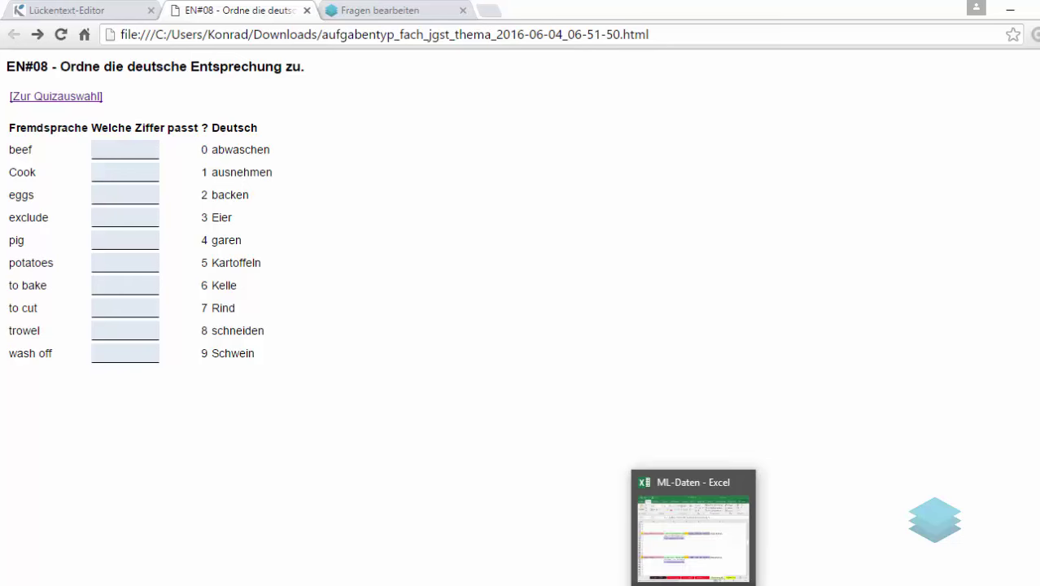
left_click(696, 585)
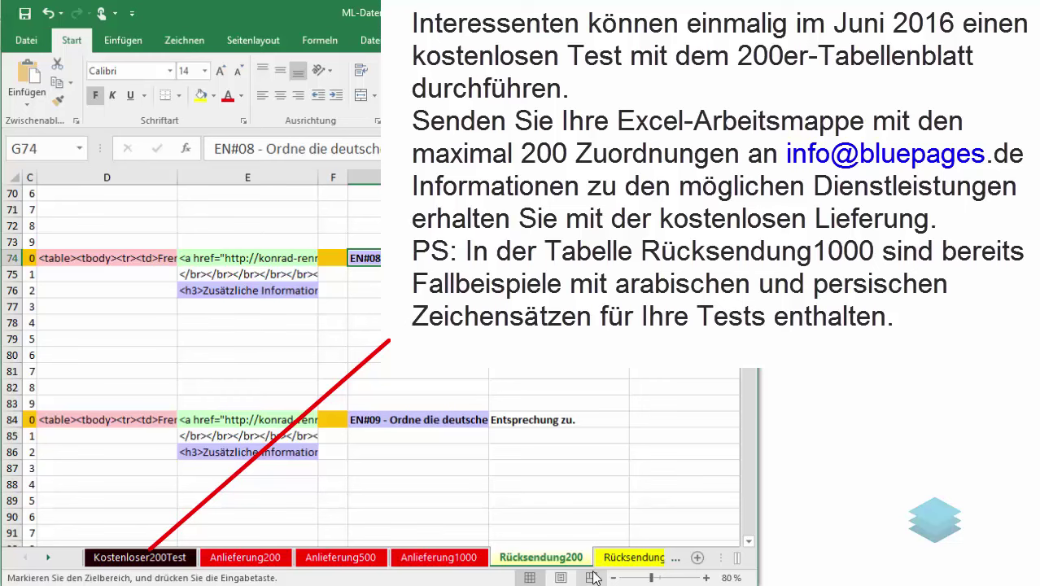
left_click(245, 562)
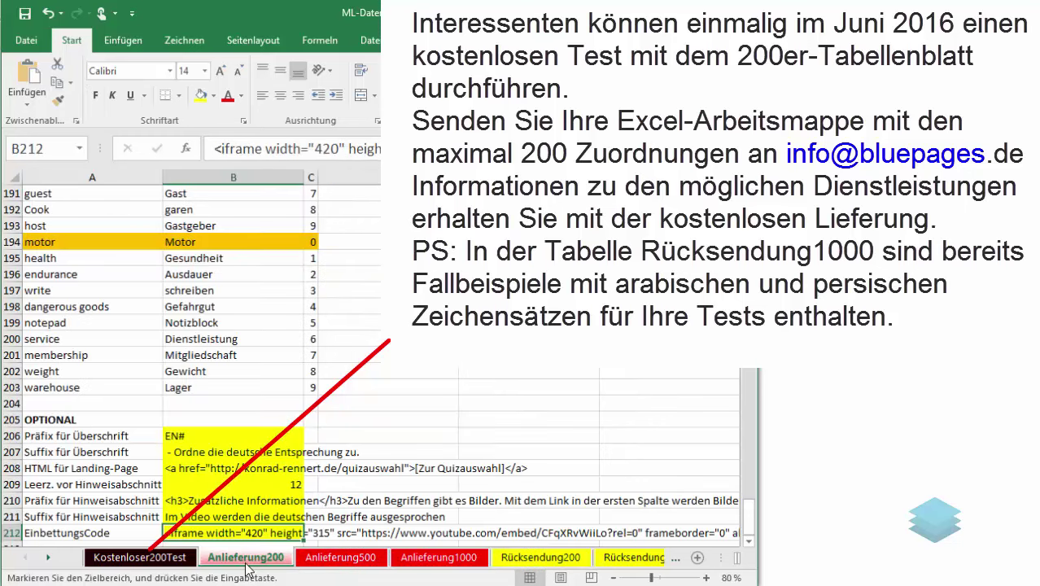
left_click(320, 560)
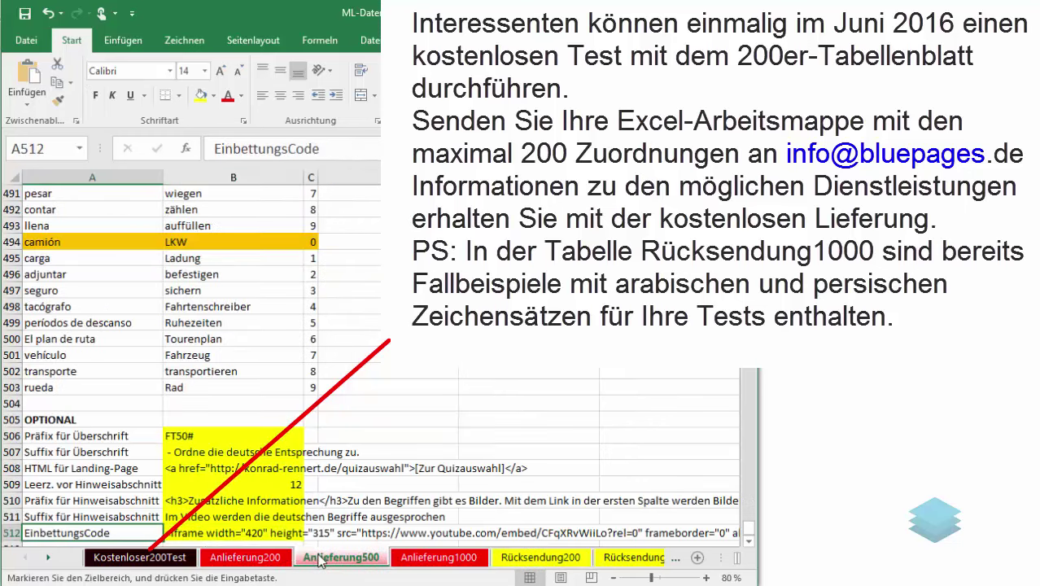
left_click(464, 560)
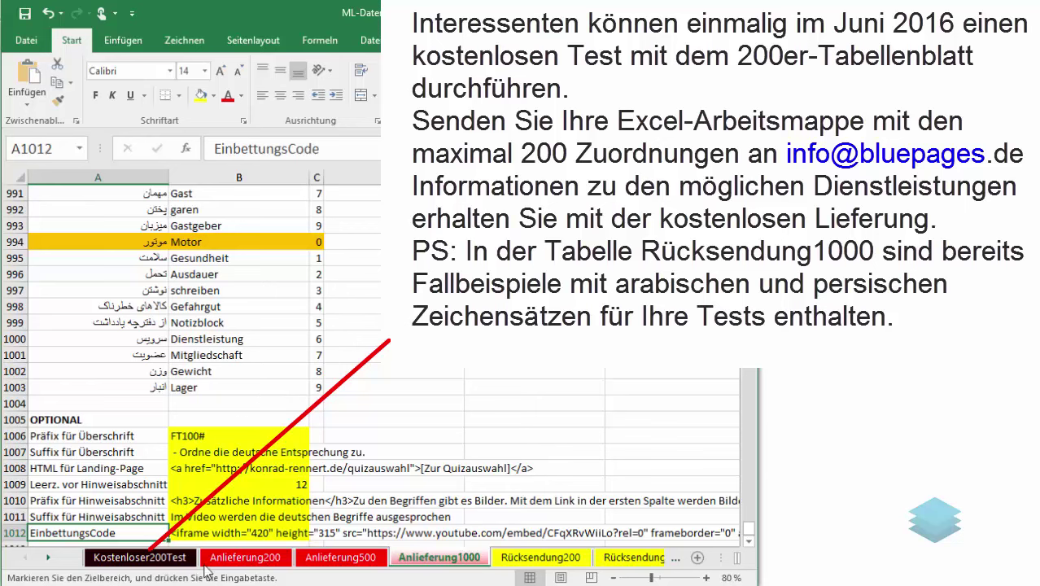
Step: Open the Kostenloser200Test sheet, view its optional settings rows and go to cell A1
left_click(114, 562)
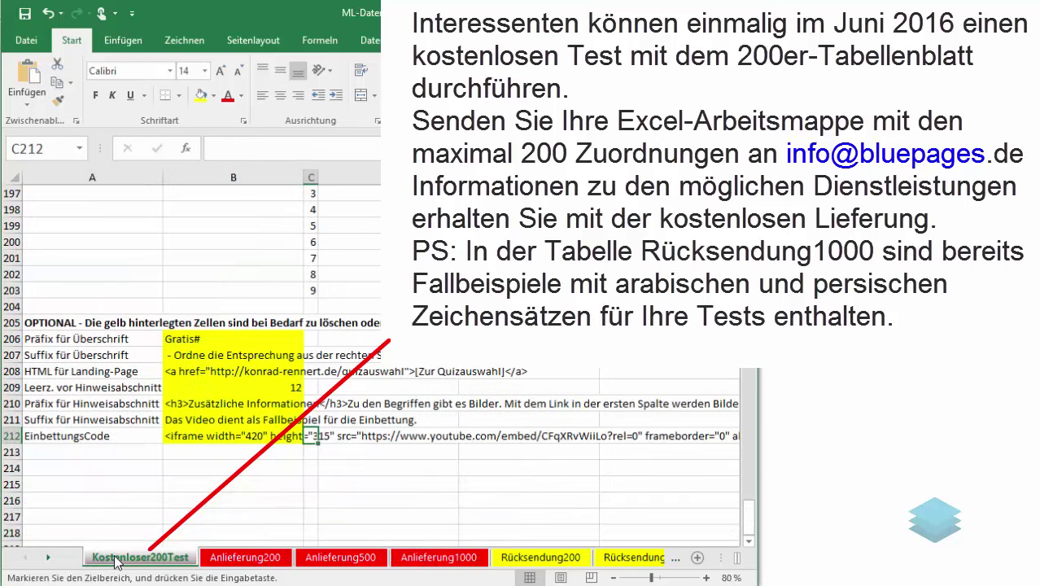
scroll(119, 503, "up", 5)
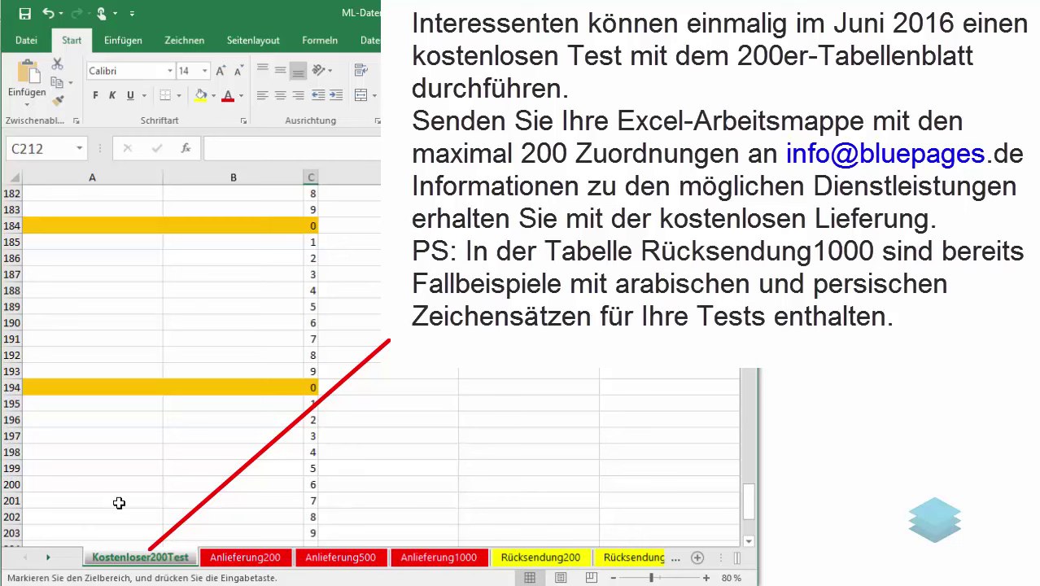
key("ctrl+Home")
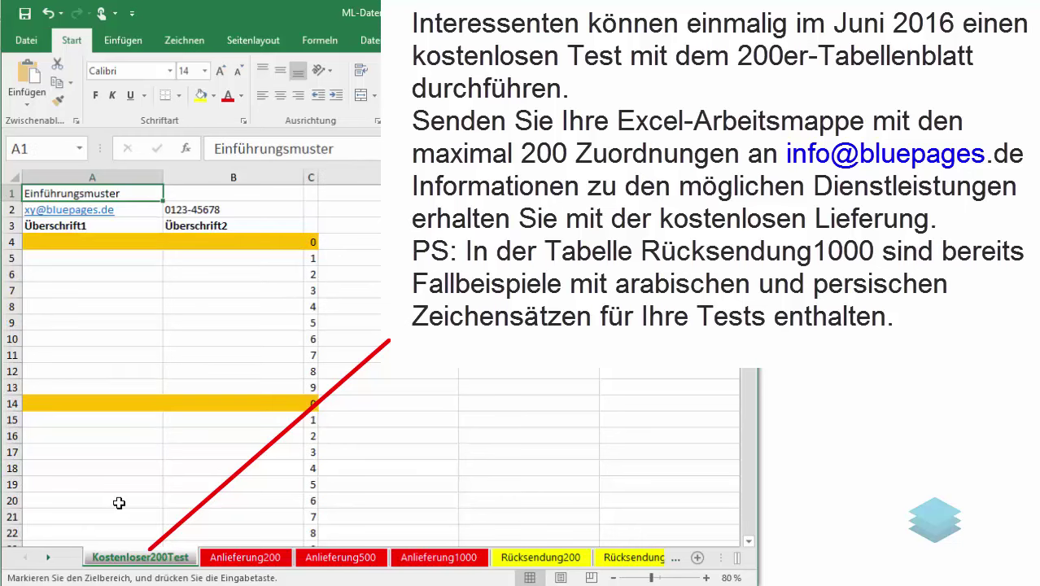